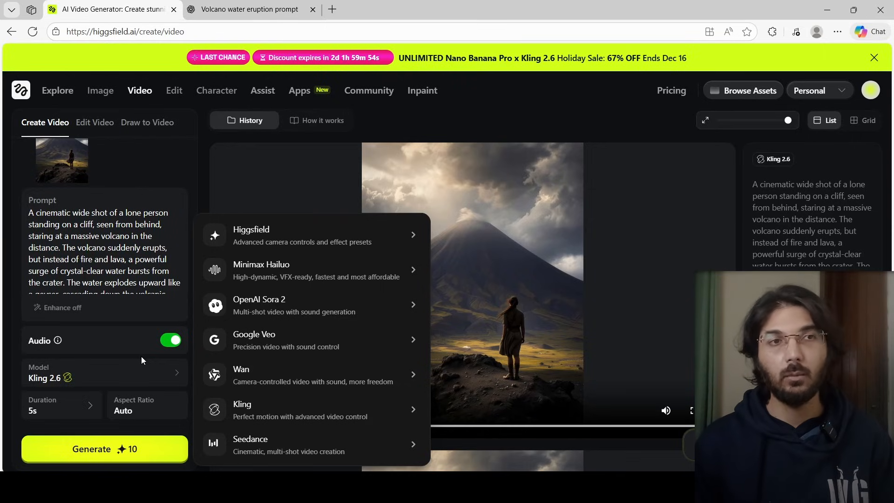
# Close the model list and play the generated Kling 2.6 volcano video
pyautogui.moveTo(398, 409)
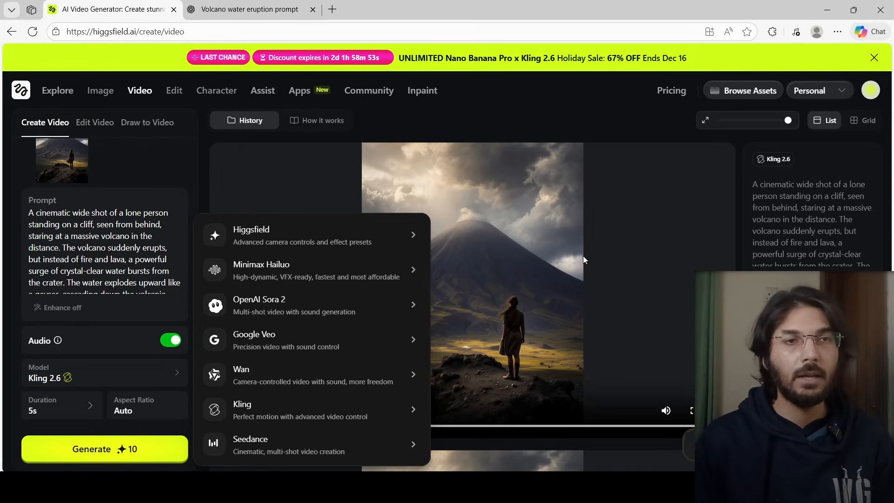
pyautogui.click(559, 153)
pyautogui.moveTo(620, 215)
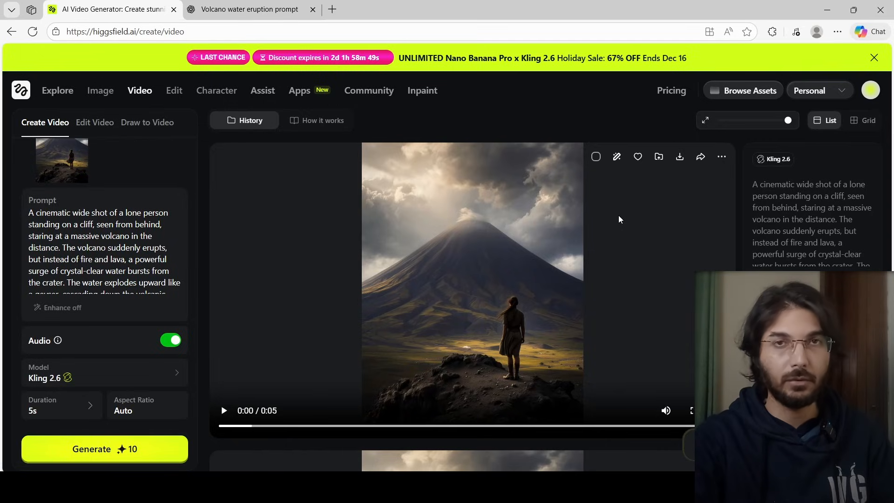
pyautogui.press('space')
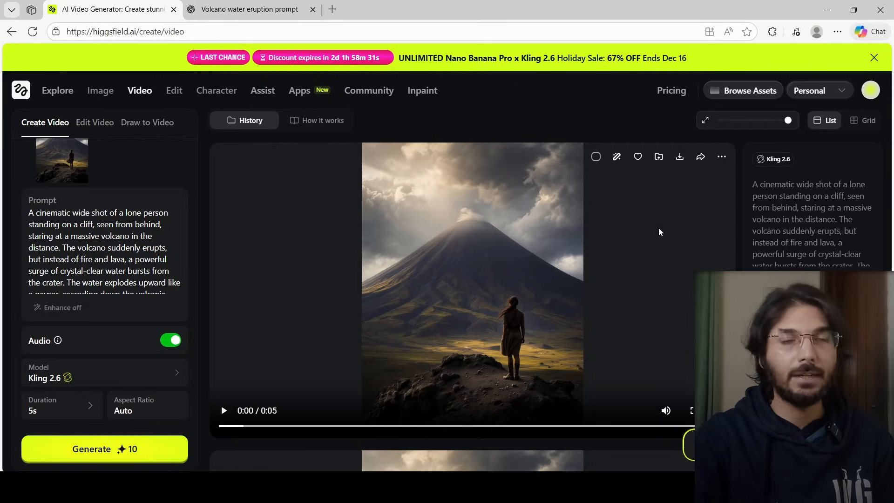
pyautogui.moveTo(28, 213); pyautogui.dragTo(107, 283)
pyautogui.click(293, 4)
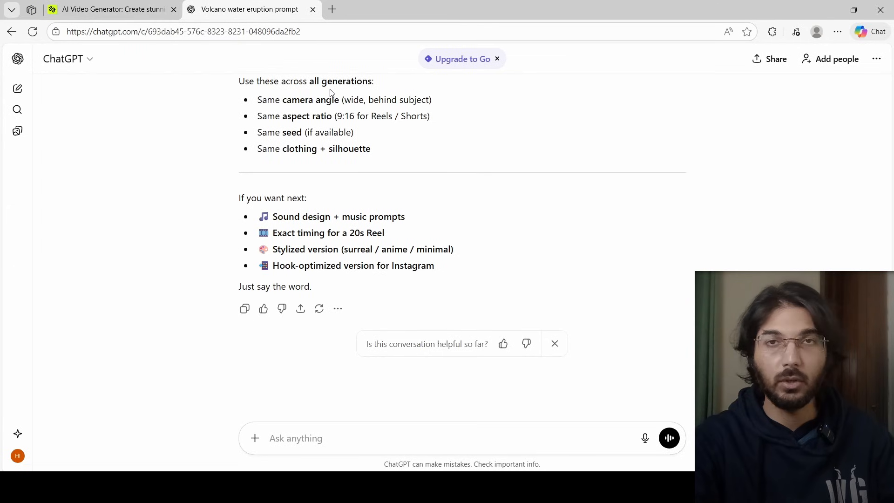
pyautogui.click(123, 4)
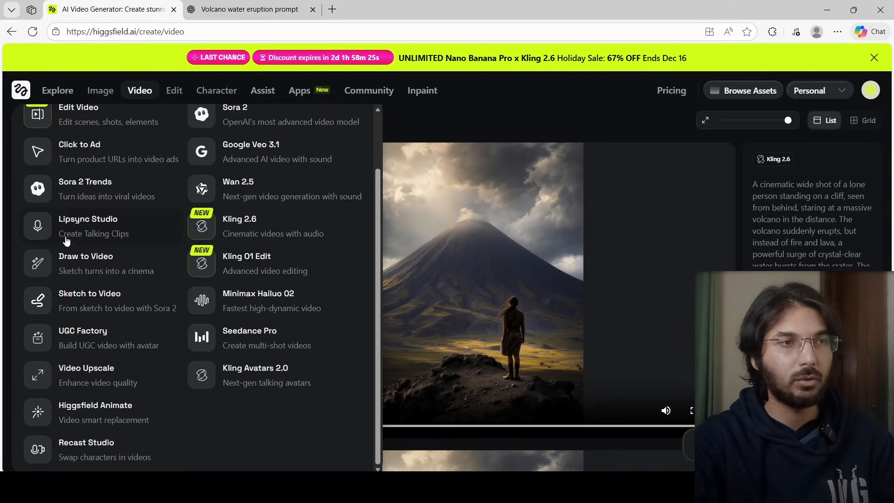
pyautogui.click(117, 229)
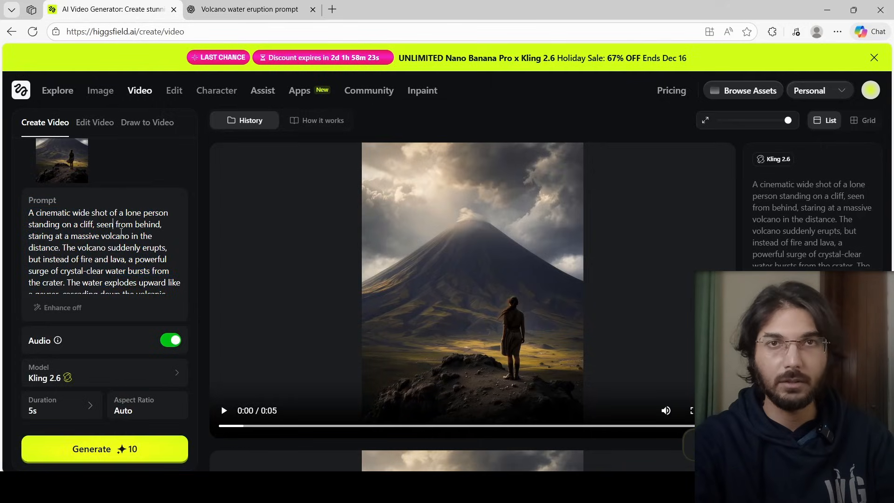
pyautogui.scroll(2, 107, 252)
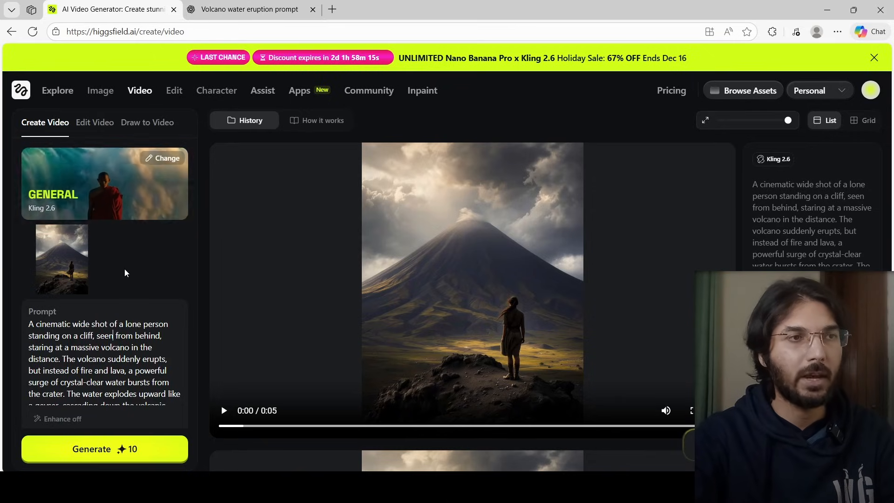
# Open the Create Image page from the Image menu
pyautogui.moveTo(91, 255)
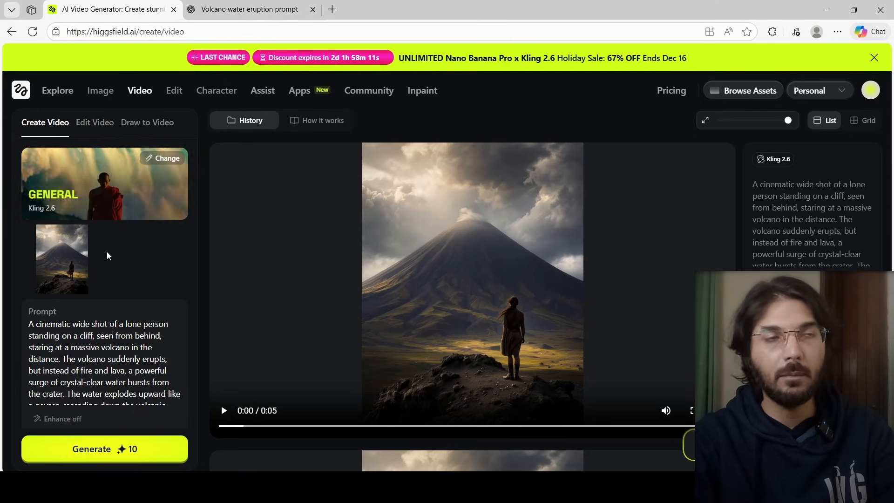
pyautogui.moveTo(104, 83)
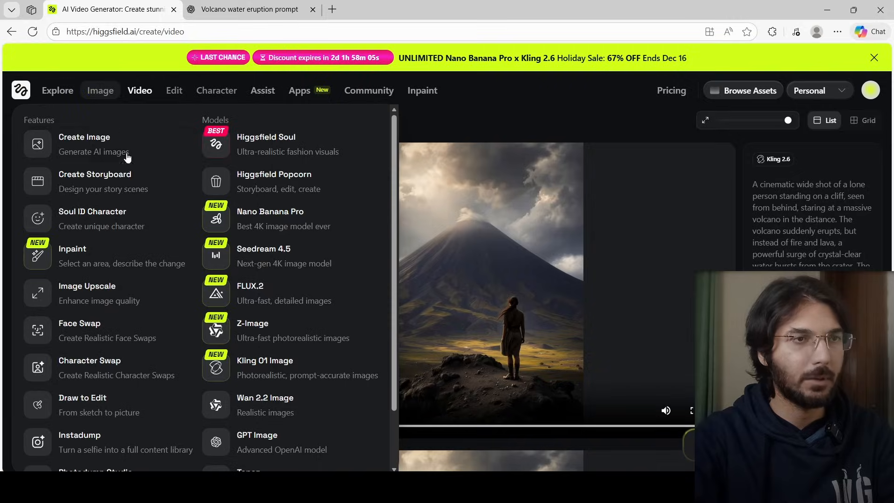
pyautogui.click(99, 140)
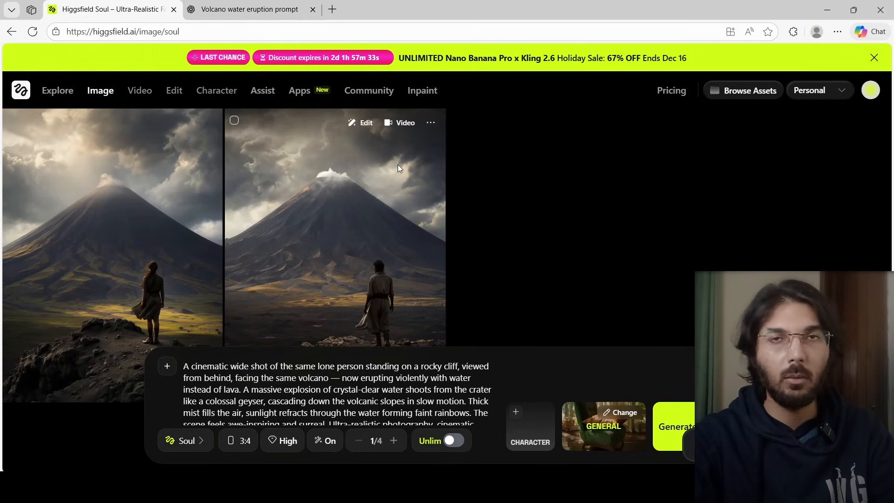
# Switch to the ChatGPT tab and scroll through the conversation to review the film's title and storyline
pyautogui.click(274, 7)
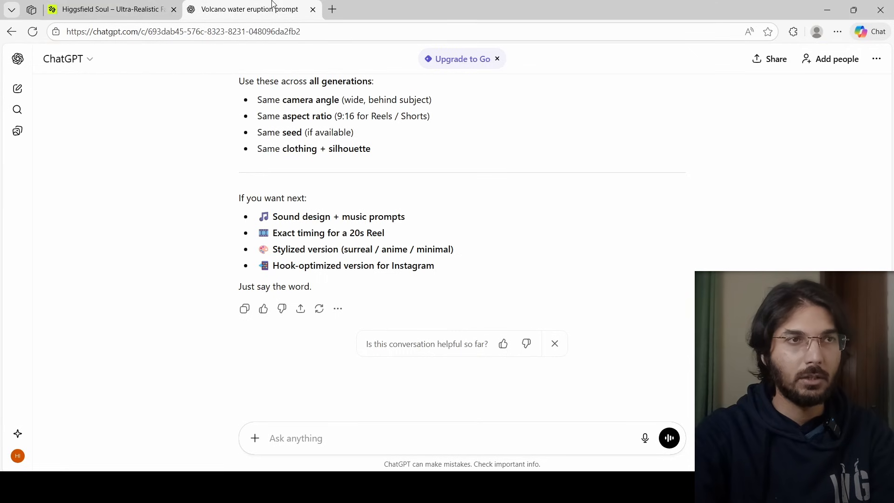
pyautogui.scroll(15, 511, 171)
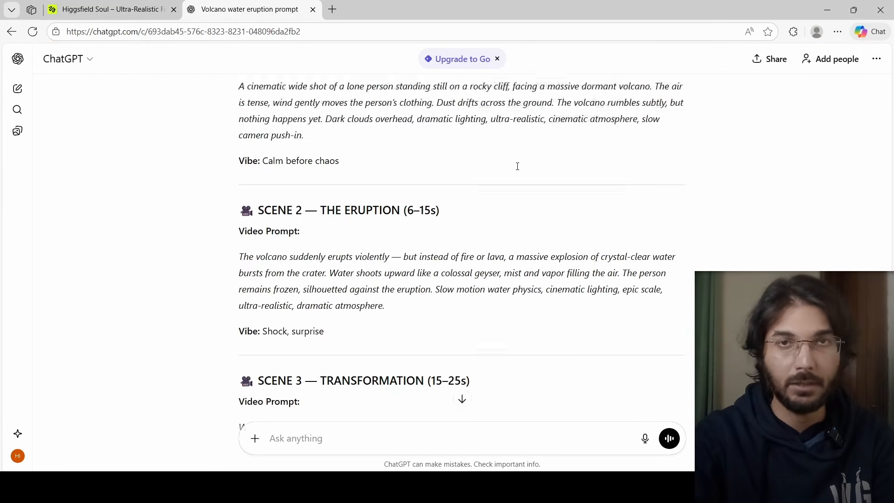
pyautogui.scroll(2, 518, 166)
pyautogui.scroll(-4, 522, 173)
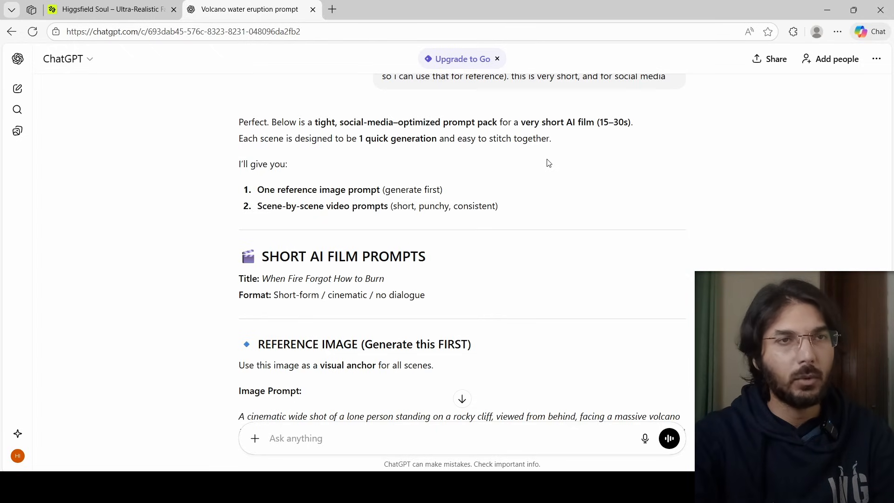
pyautogui.scroll(3, 553, 187)
pyautogui.scroll(-1, 577, 194)
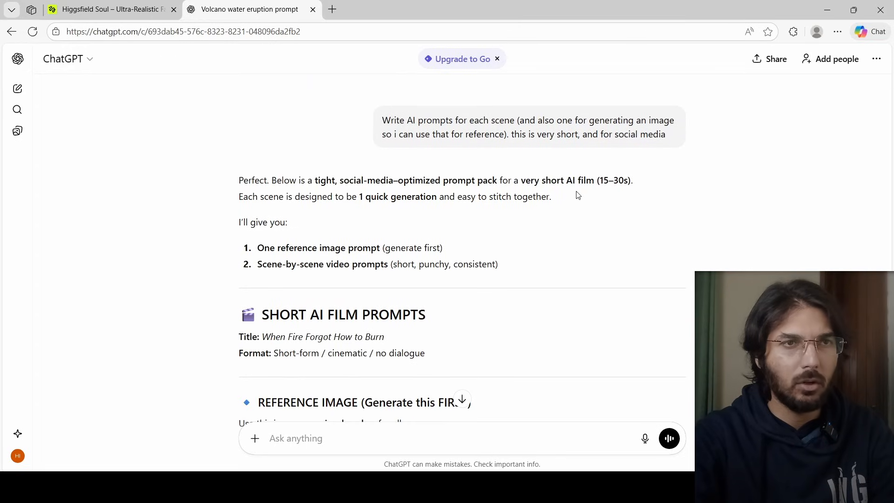
pyautogui.scroll(15, 578, 194)
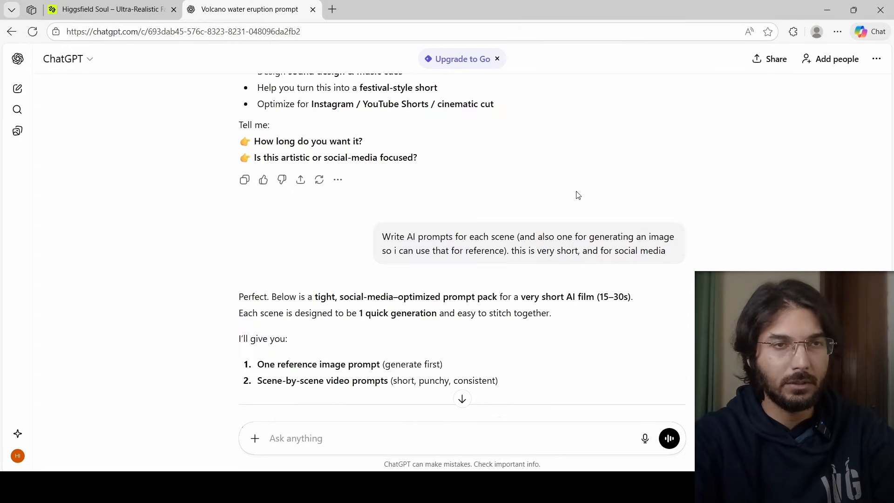
pyautogui.scroll(12, 578, 195)
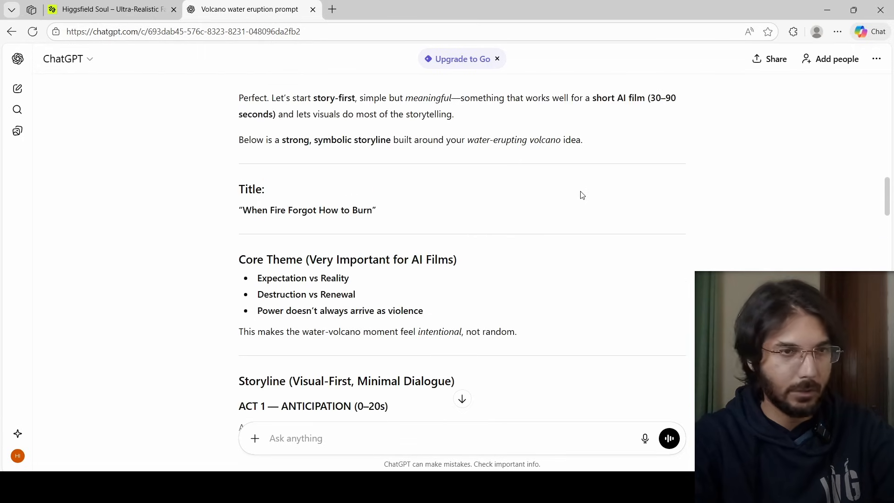
pyautogui.moveTo(243, 210); pyautogui.dragTo(378, 210)
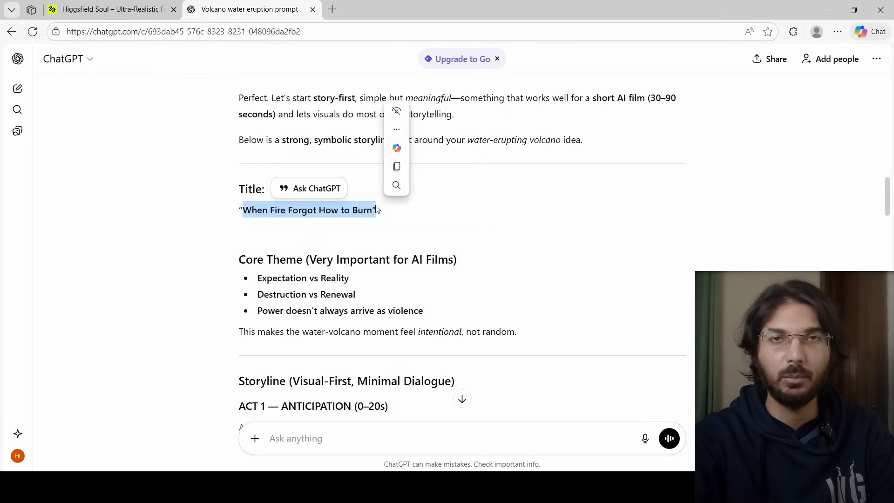
pyautogui.click(534, 255)
# Scroll down through the acts and scene prompts to find the reference image prompt
pyautogui.scroll(-8, 535, 256)
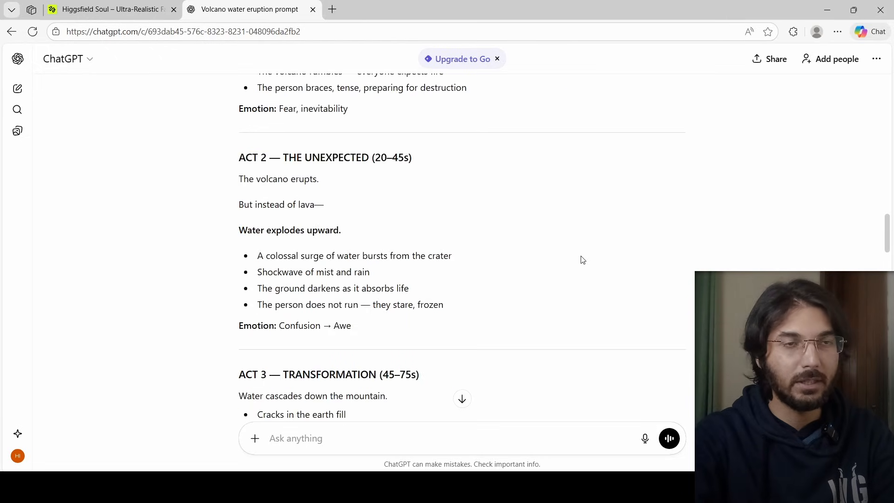
pyautogui.scroll(-6, 582, 260)
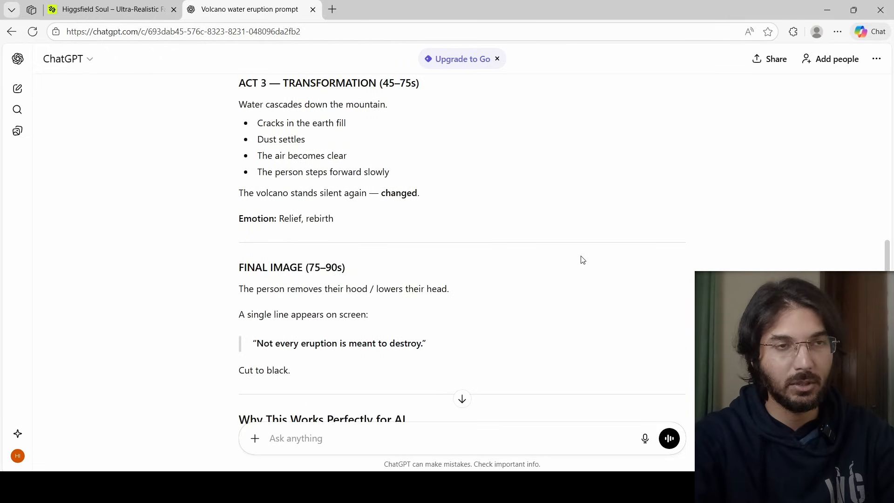
pyautogui.scroll(-7, 582, 260)
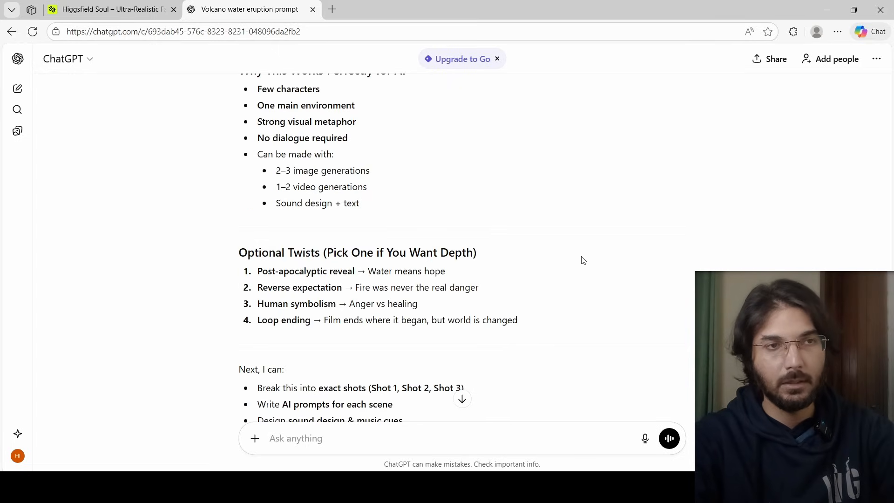
pyautogui.scroll(-13, 583, 261)
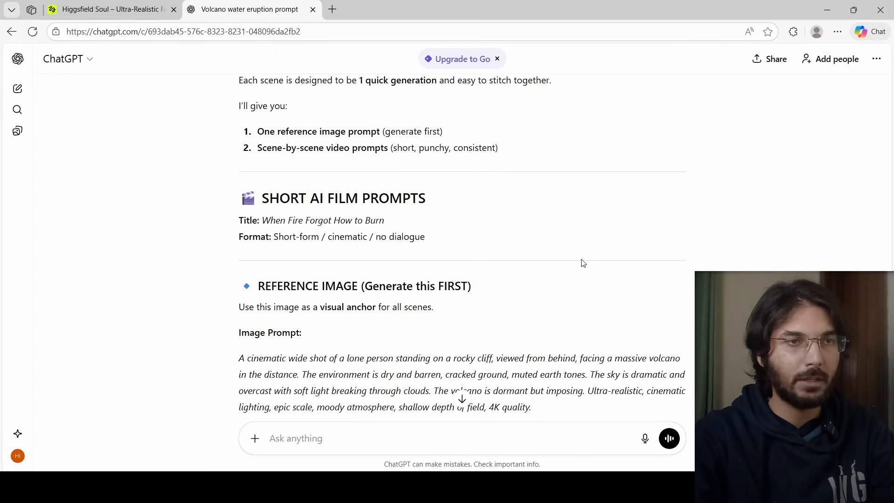
pyautogui.scroll(-2, 583, 263)
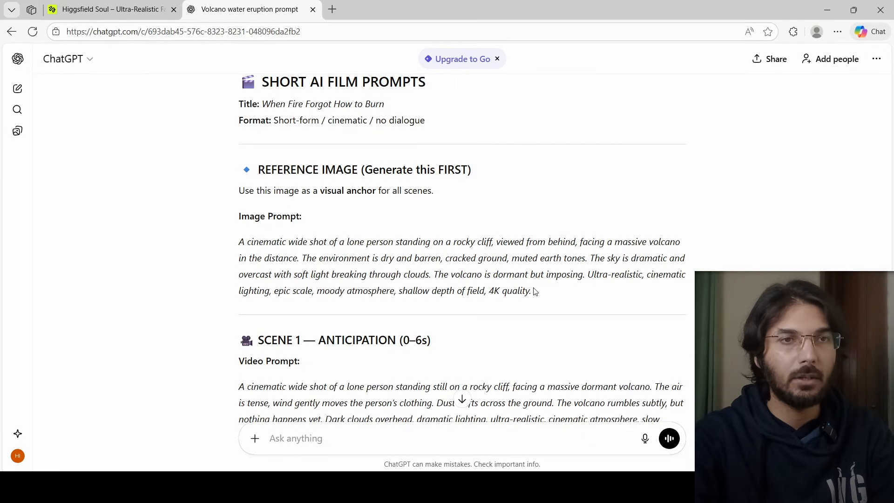
# Copy the reference image prompt from ChatGPT and paste it over the existing image prompt
pyautogui.moveTo(535, 291); pyautogui.dragTo(237, 241)
pyautogui.hotkey('ctrl', 'c')
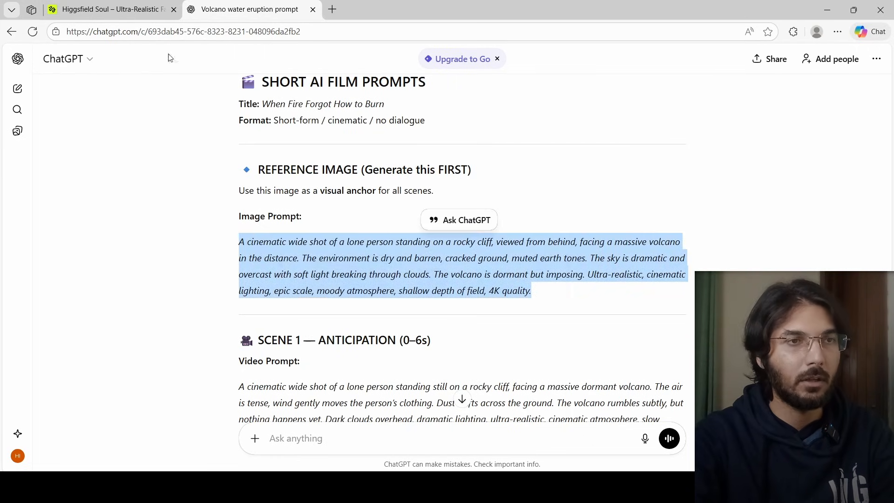
pyautogui.click(109, 9)
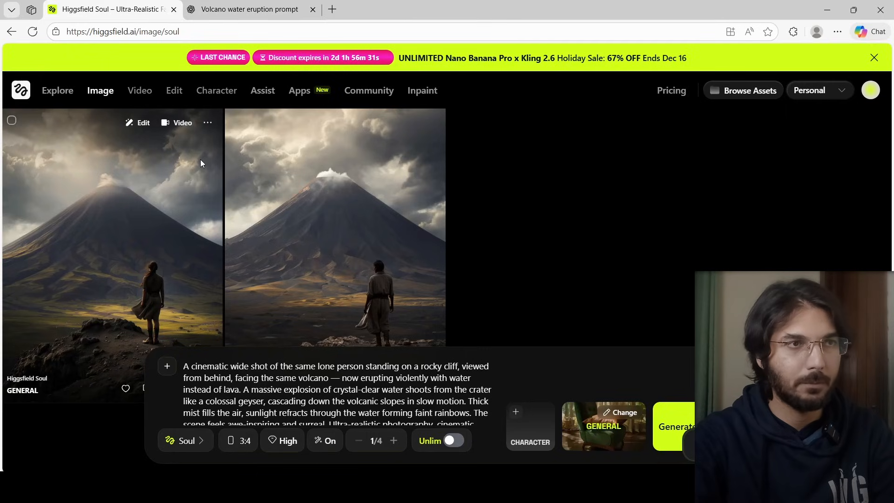
pyautogui.tripleClick(403, 383)
pyautogui.hotkey('ctrl', 'v')
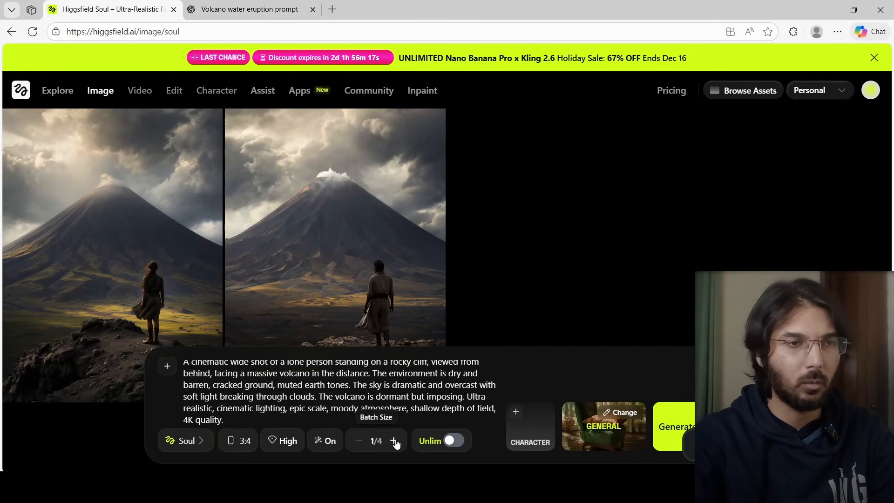
# Inspect the aspect ratio, model and quality options, keeping 3:4, Soul and High
pyautogui.click(247, 442)
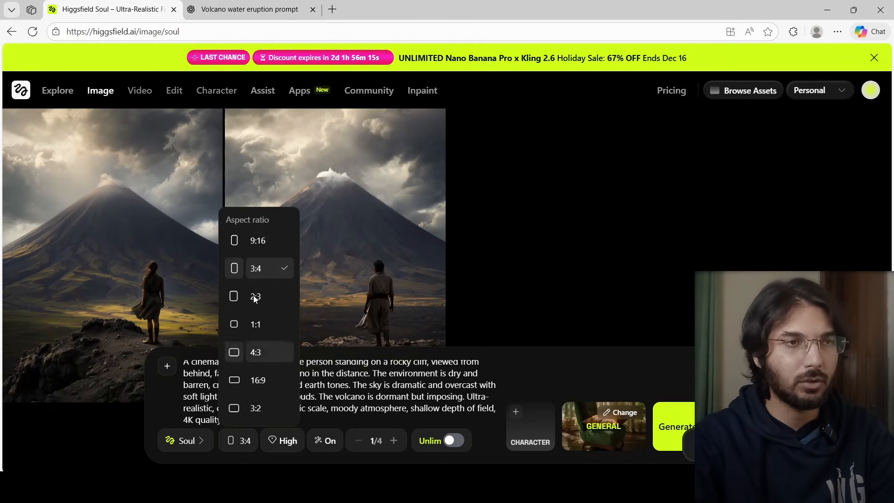
pyautogui.click(198, 443)
pyautogui.click(198, 442)
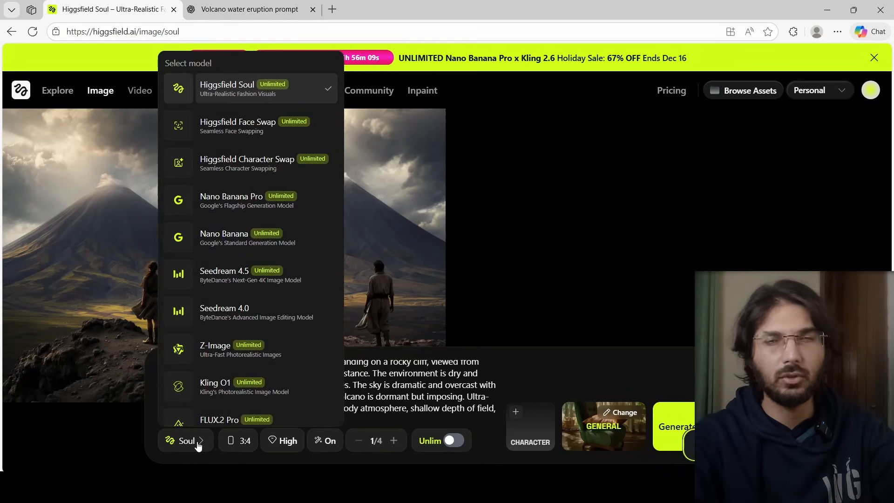
pyautogui.click(197, 447)
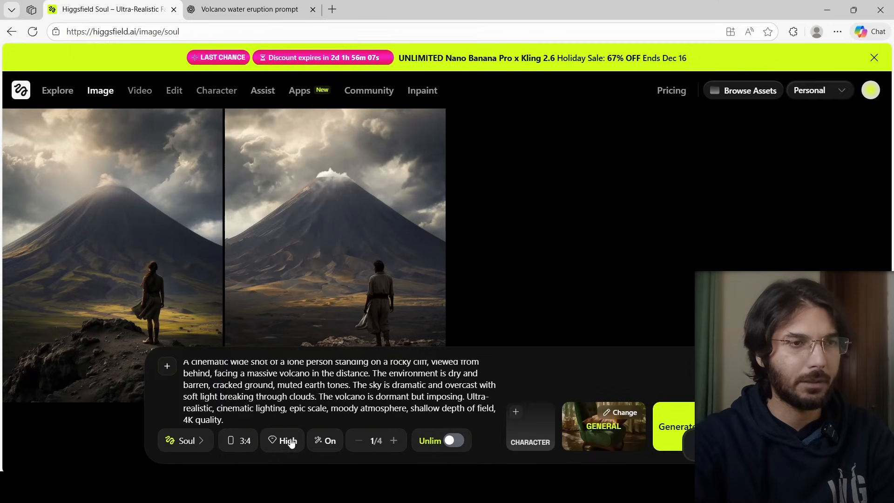
pyautogui.click(286, 444)
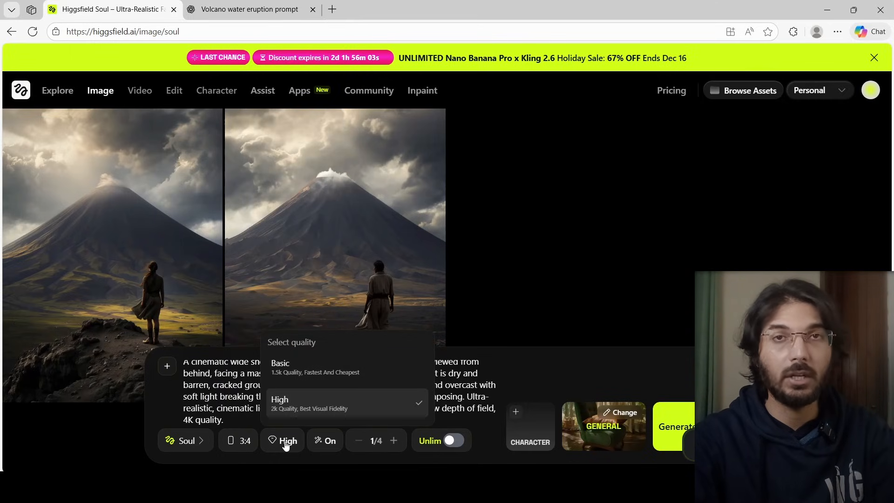
pyautogui.click(286, 445)
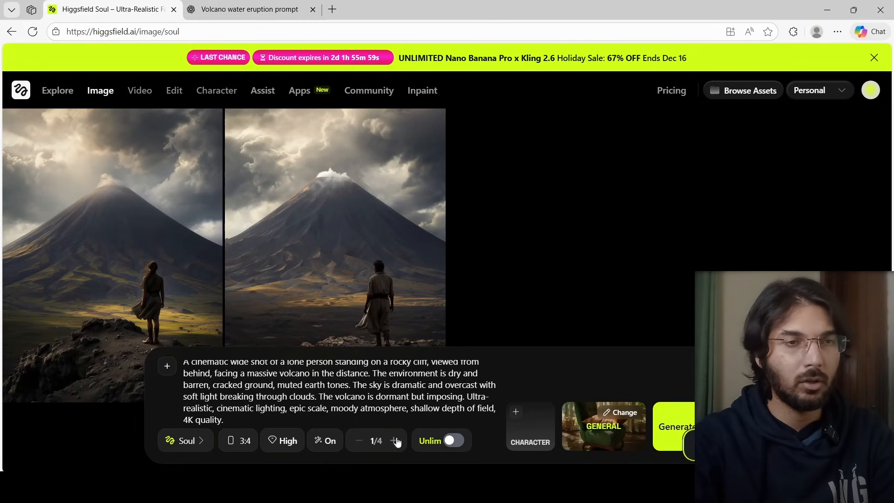
# Turn prompt enhancement off and browse the Visual Styles presets before closing them
pyautogui.click(334, 447)
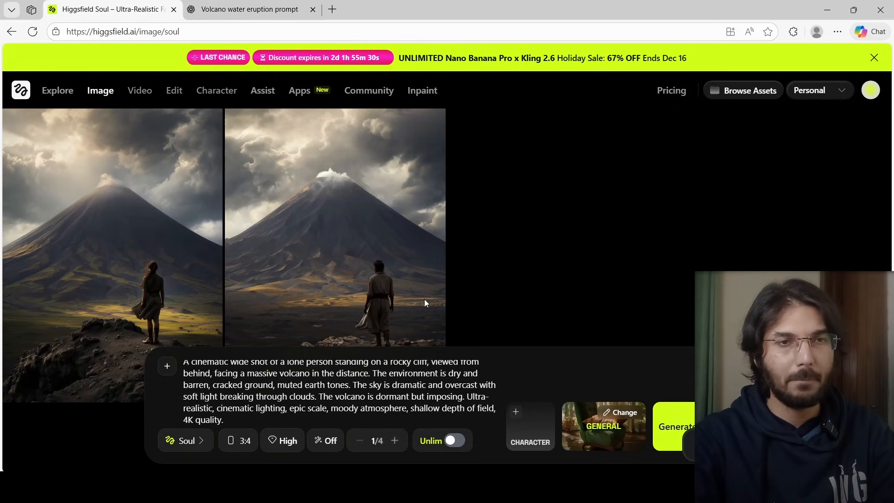
pyautogui.click(614, 413)
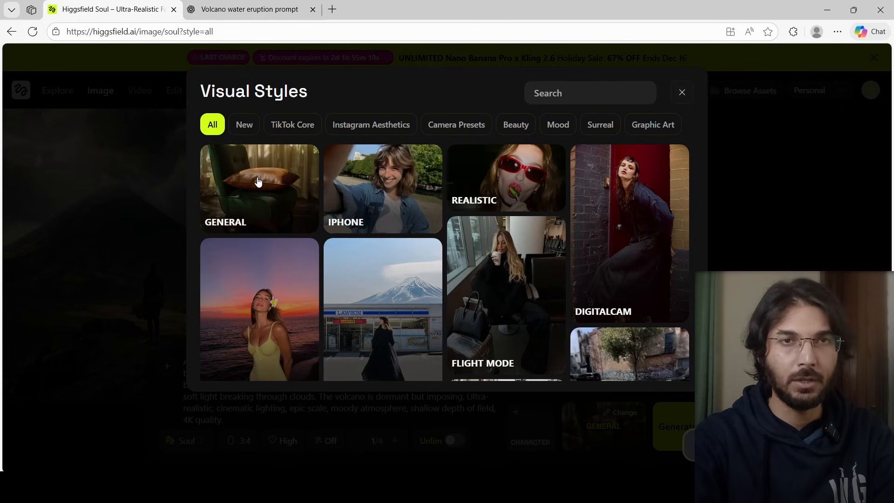
pyautogui.click(682, 92)
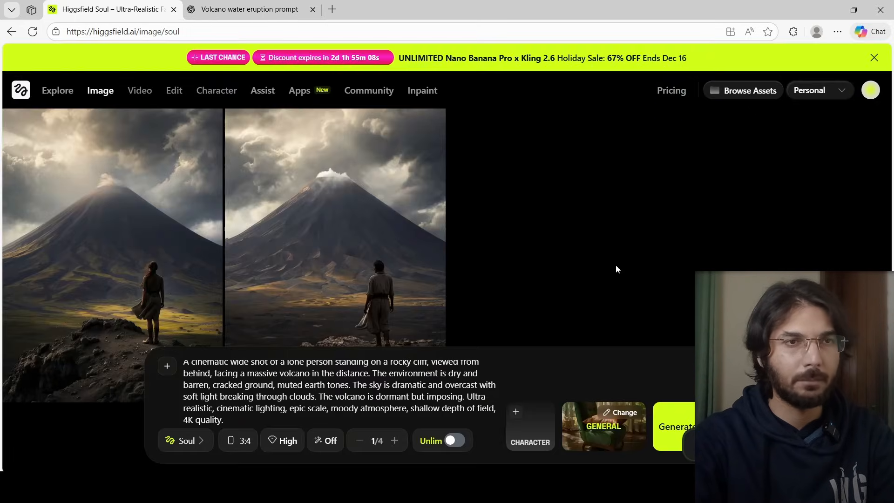
# Open the newly generated volcano reference image to view its details
pyautogui.scroll(-2, 655, 301)
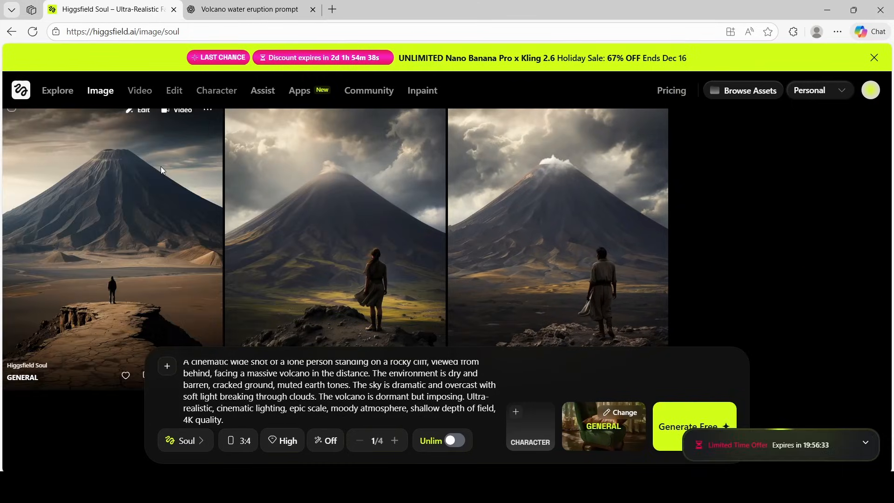
pyautogui.click(159, 197)
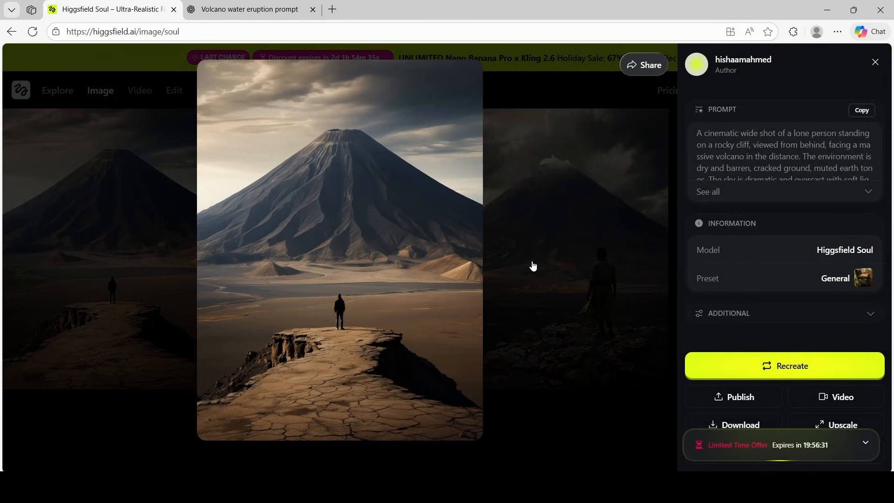
# Download the volcano reference image and close its detail view
pyautogui.click(740, 425)
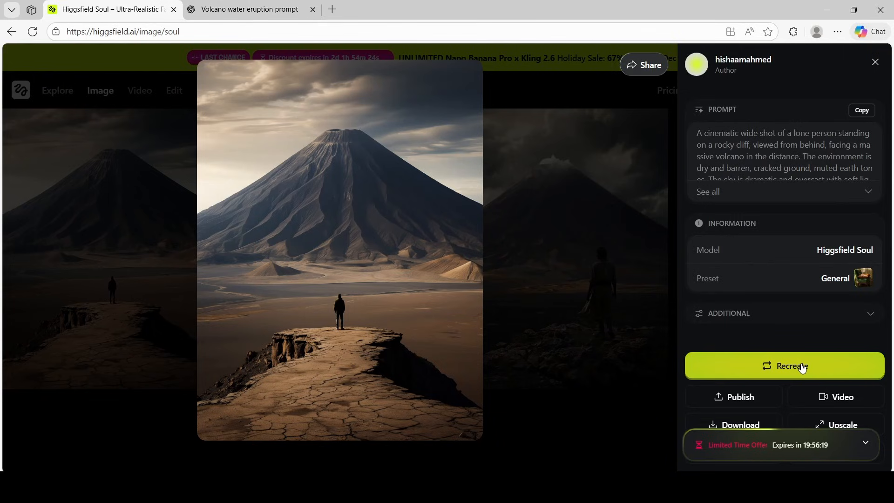
pyautogui.click(875, 63)
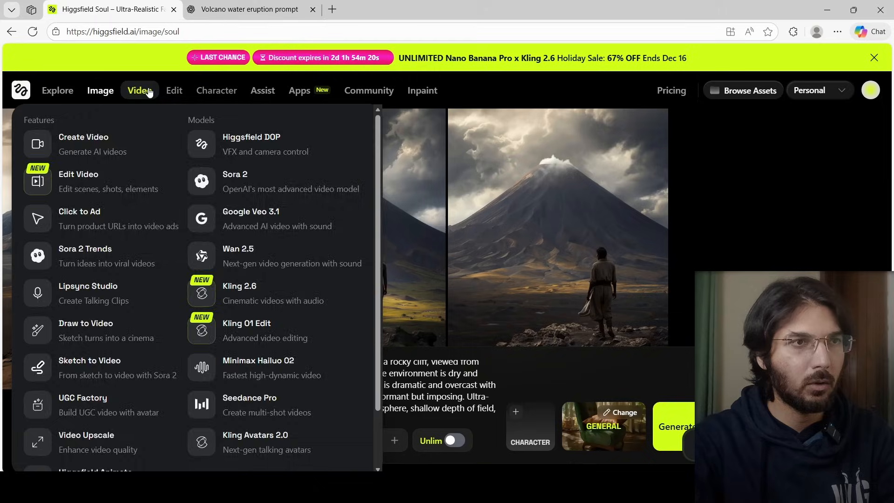
# Open video creation, look through the Edit Video and Draw to Video modes, then replace the start image with the pasted volcano reference image
pyautogui.click(149, 92)
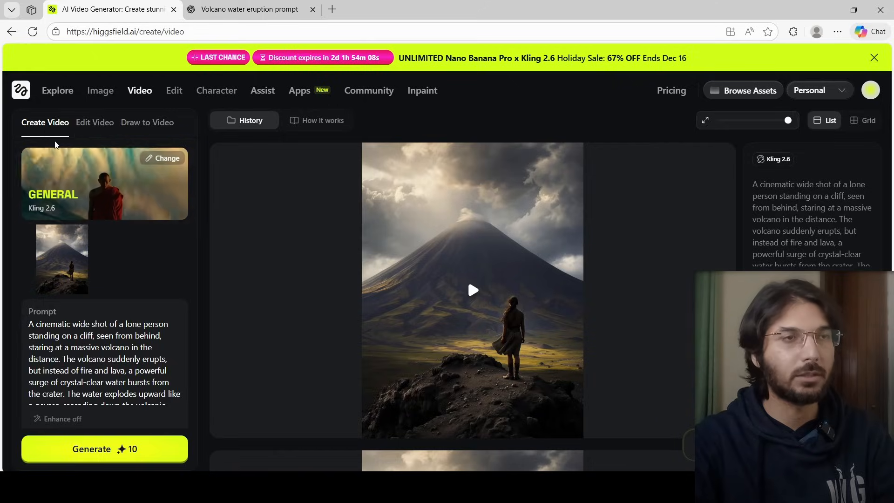
pyautogui.click(95, 123)
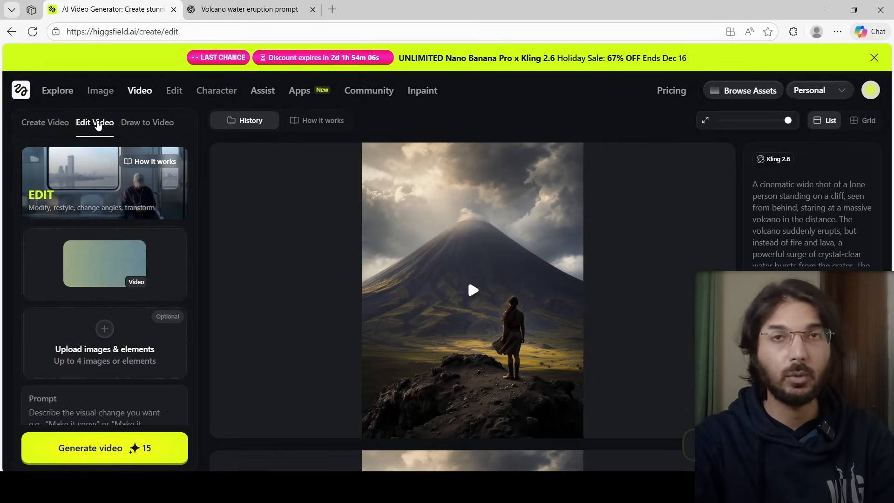
pyautogui.click(141, 122)
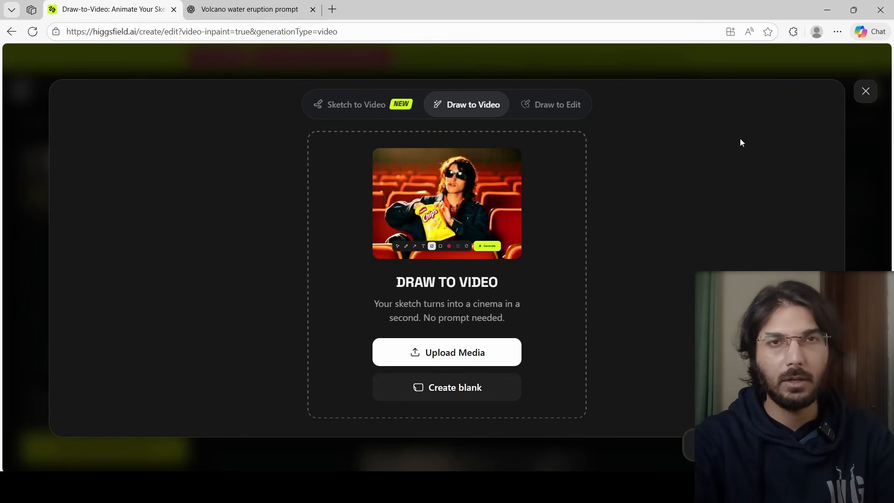
pyautogui.click(865, 92)
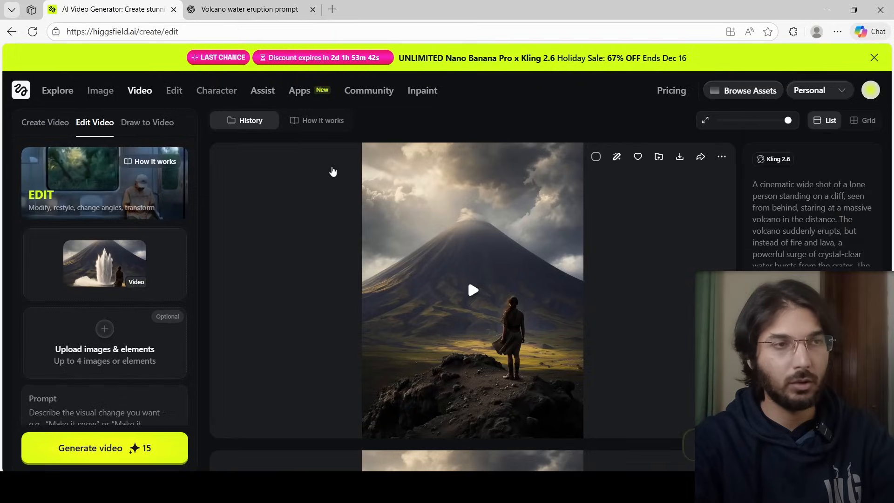
pyautogui.click(32, 123)
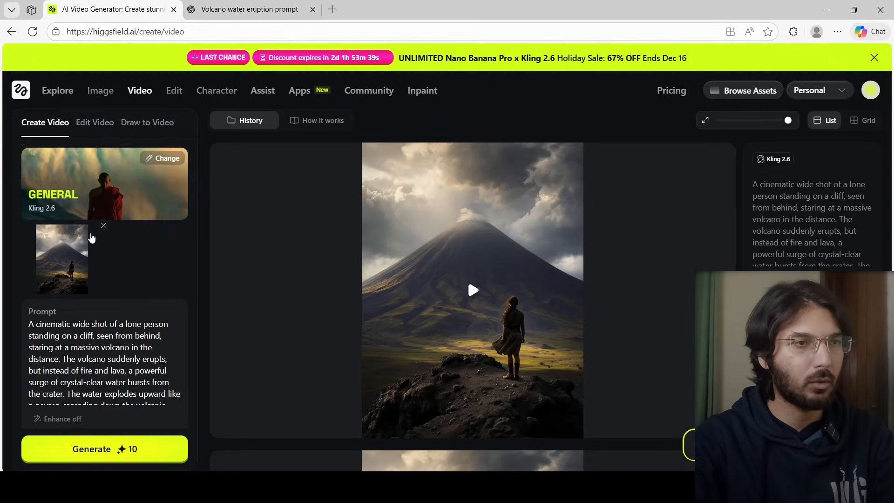
pyautogui.click(82, 233)
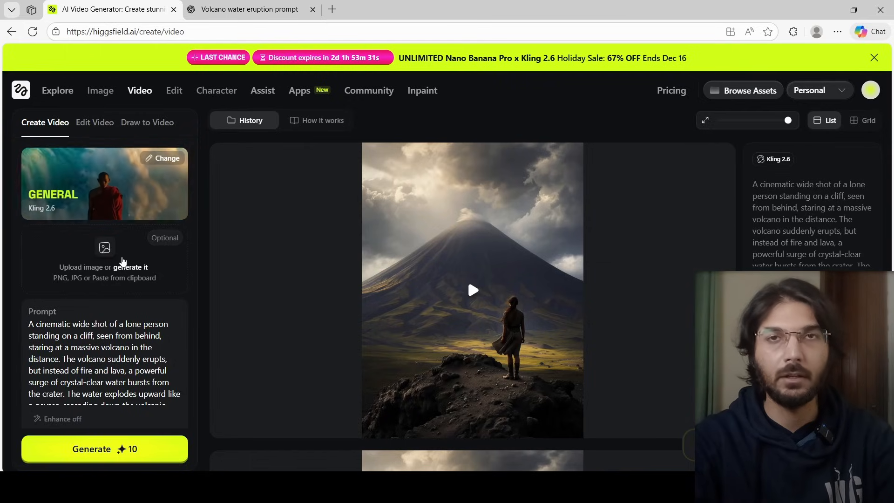
pyautogui.hotkey('ctrl', 'v')
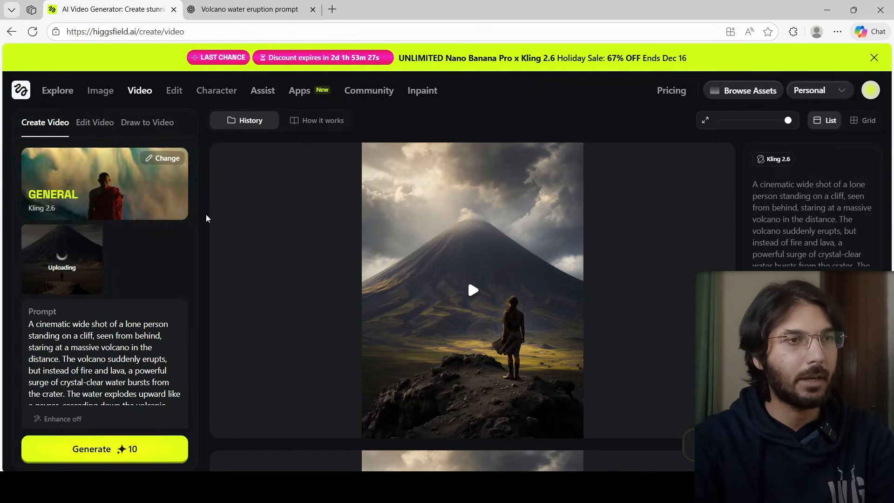
# Browse the Kling 2.6 motion presets, keeping General
pyautogui.click(168, 159)
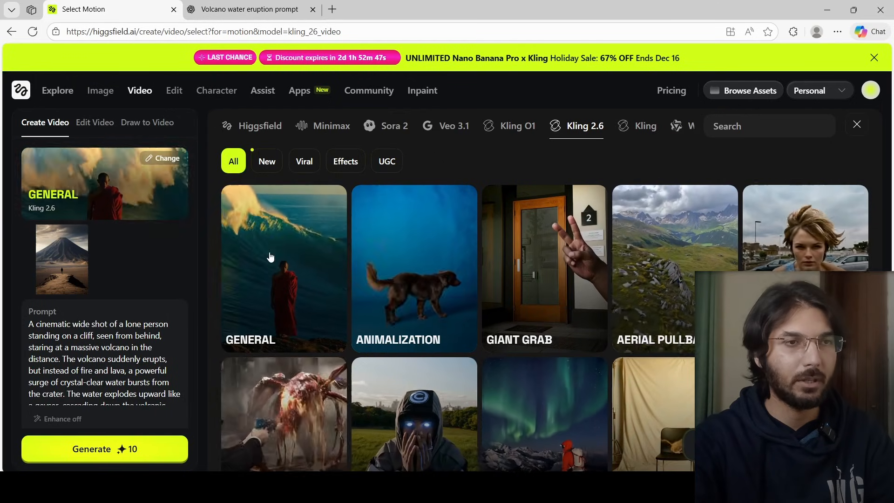
pyautogui.scroll(-2, 489, 219)
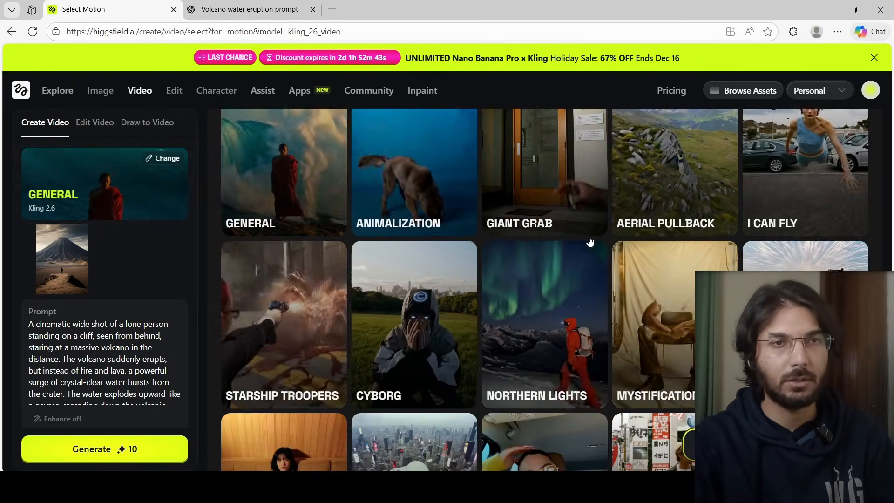
pyautogui.scroll(1, 674, 259)
pyautogui.scroll(-9, 675, 259)
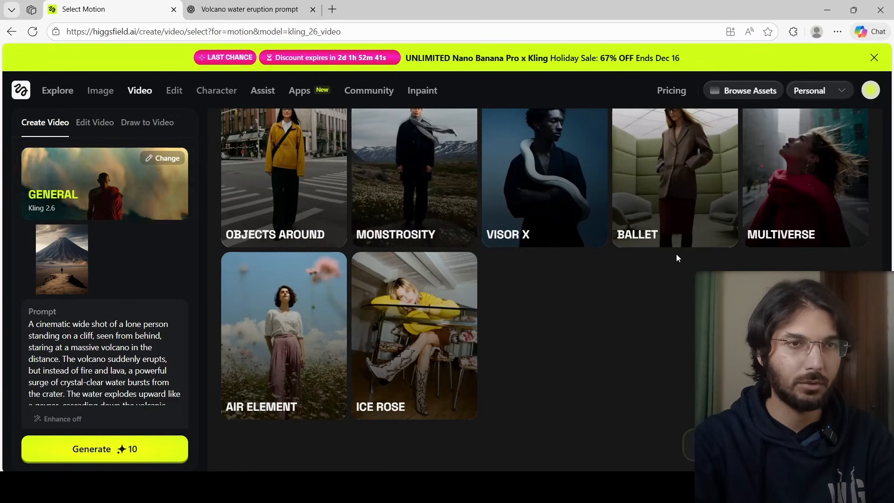
pyautogui.scroll(1, 677, 254)
pyautogui.scroll(10, 676, 253)
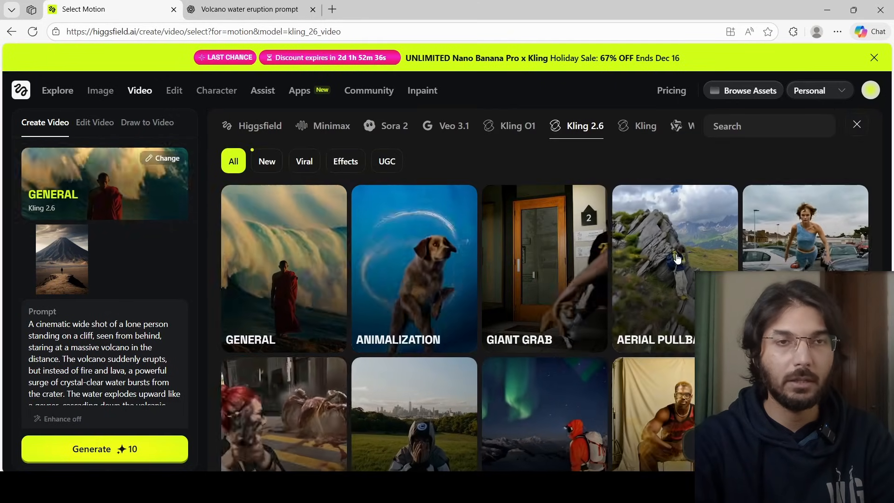
pyautogui.scroll(-1, 678, 259)
pyautogui.scroll(-1, 678, 259)
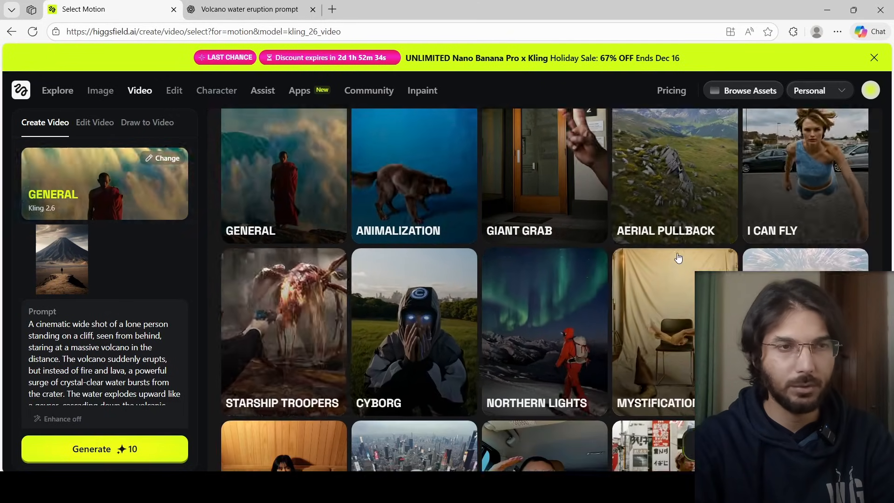
pyautogui.scroll(-1, 678, 258)
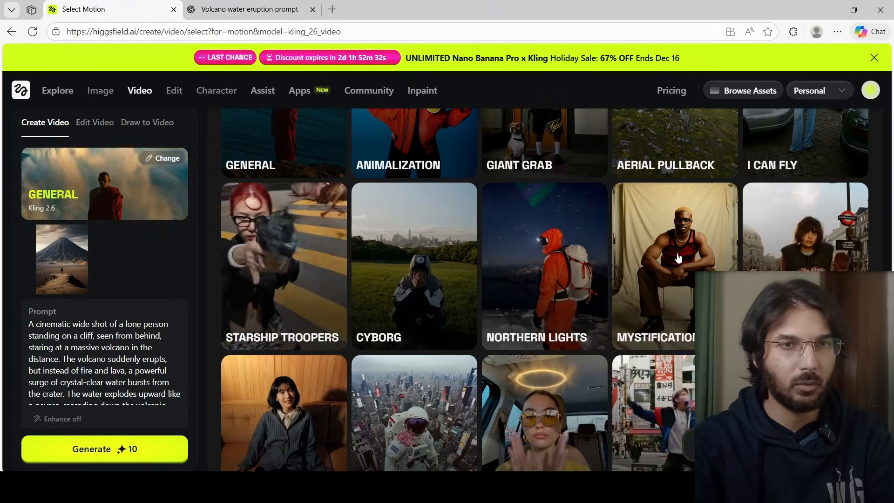
pyautogui.scroll(-2, 678, 257)
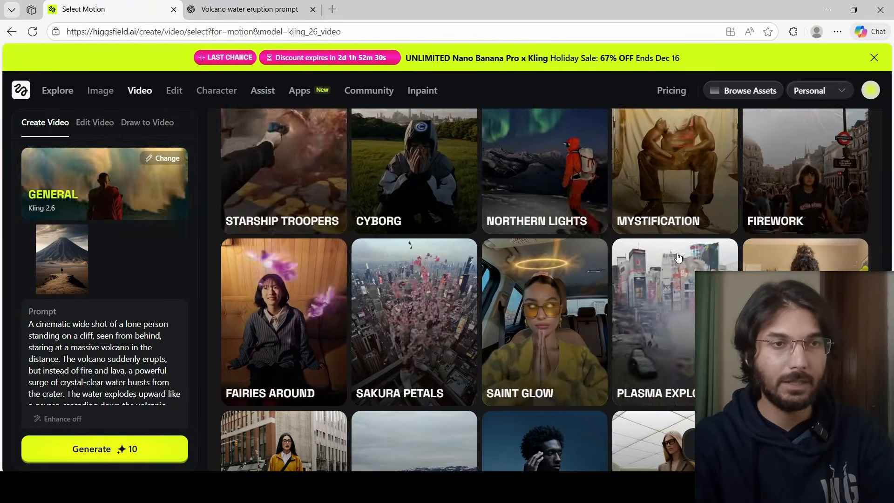
pyautogui.scroll(-1, 678, 258)
pyautogui.scroll(5, 679, 257)
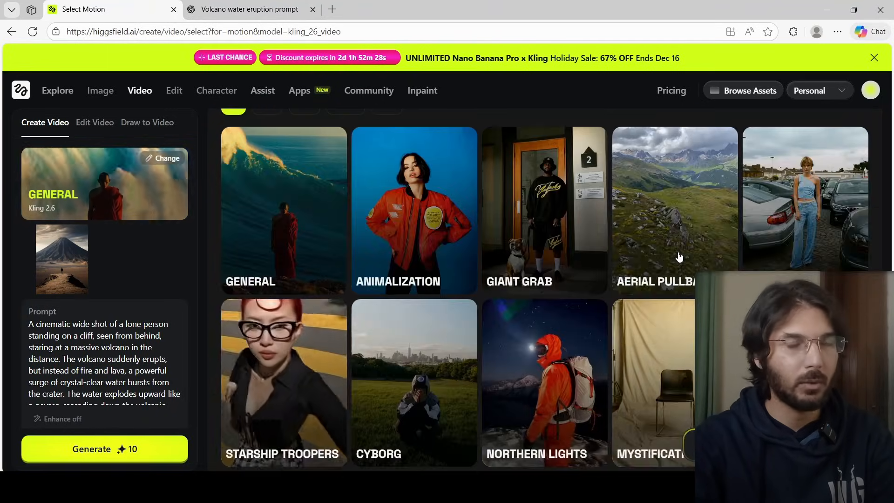
pyautogui.scroll(1, 679, 258)
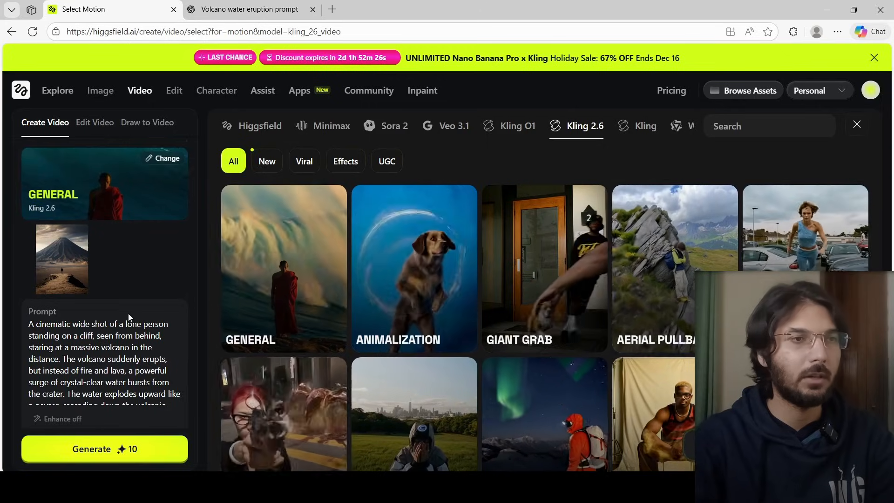
pyautogui.scroll(-2, 130, 308)
pyautogui.scroll(2, 129, 264)
pyautogui.scroll(-1, 135, 267)
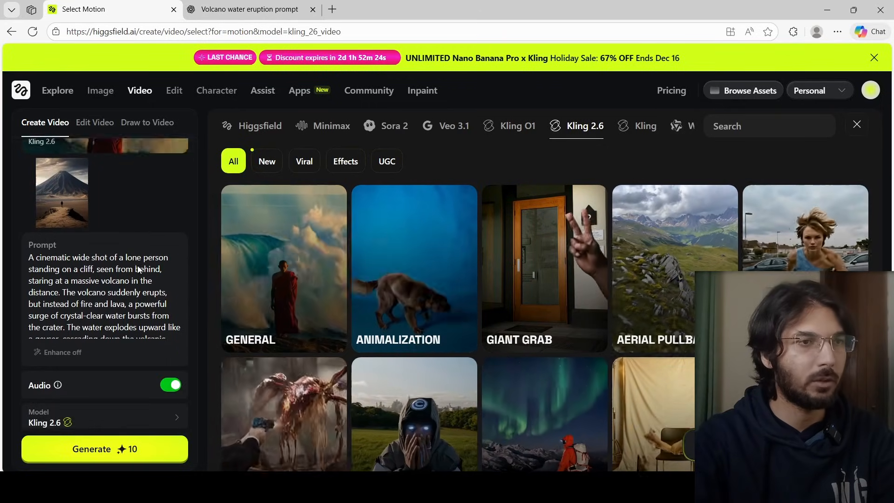
pyautogui.scroll(-1, 139, 269)
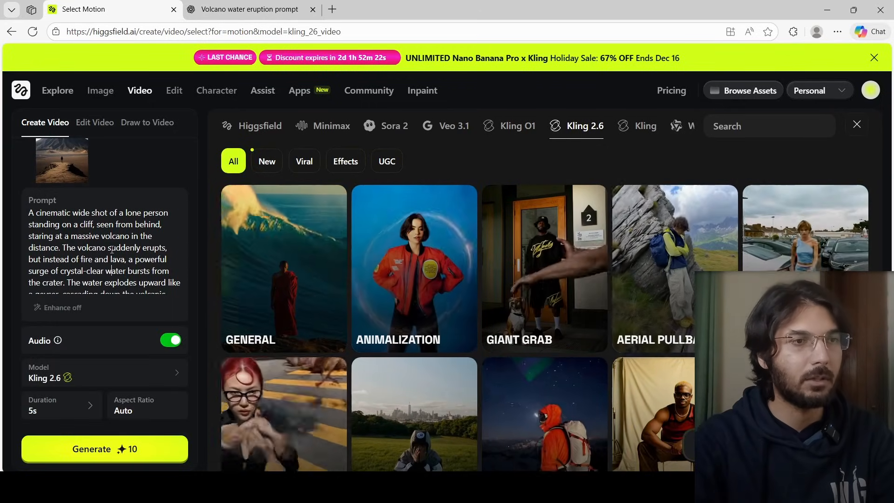
# Copy the Scene 1 video prompt from ChatGPT and paste it over the existing video prompt
pyautogui.click(251, 9)
pyautogui.scroll(-3, 393, 247)
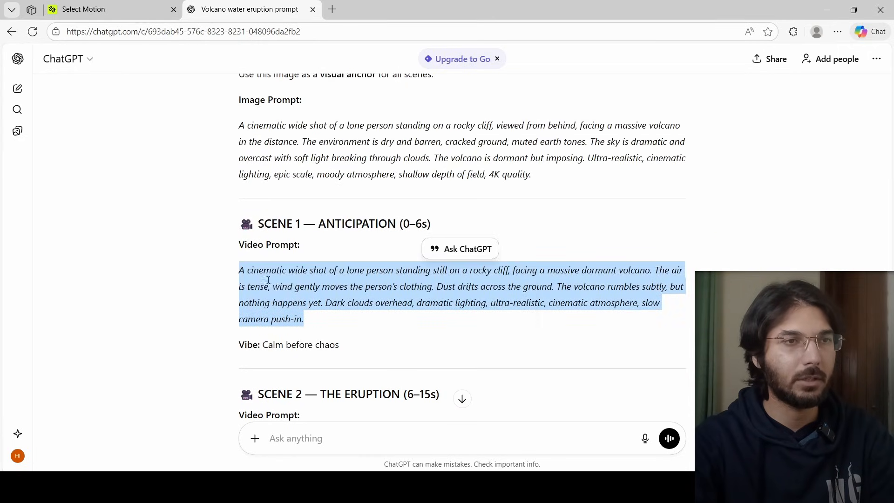
pyautogui.click(107, 9)
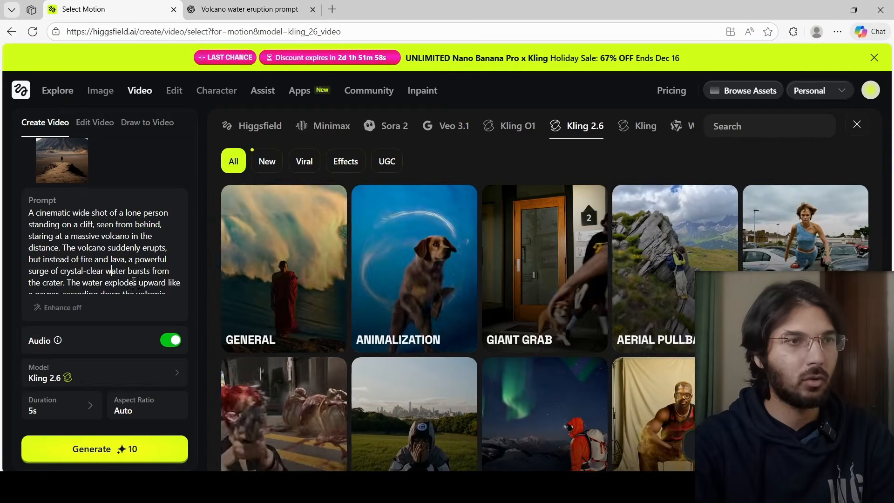
pyautogui.click(145, 275)
pyautogui.hotkey('ctrl', 'a')
pyautogui.hotkey('ctrl', 'v')
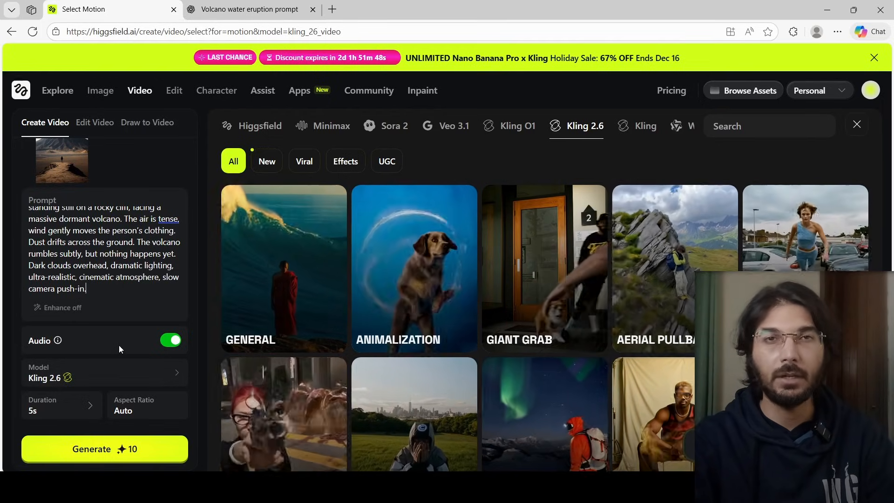
# Inspect the audio, model and duration options, keeping audio on, Kling 2.6 and 5s
pyautogui.click(174, 341)
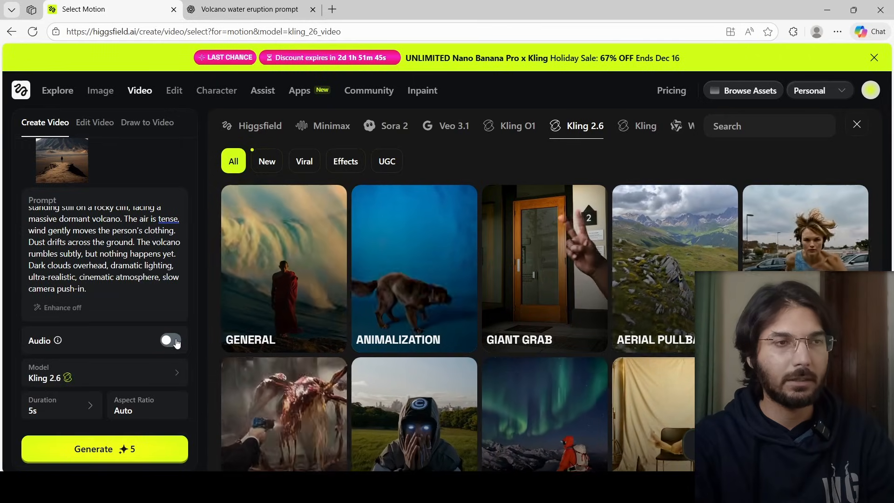
pyautogui.click(176, 342)
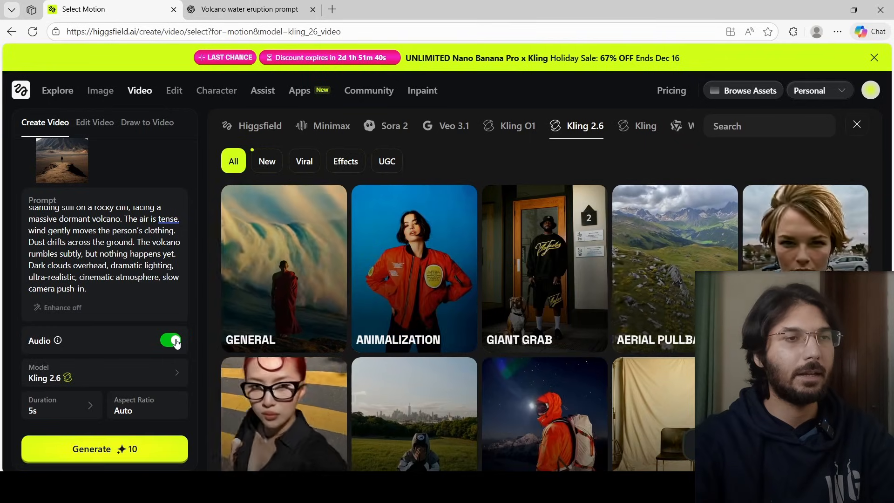
pyautogui.click(152, 370)
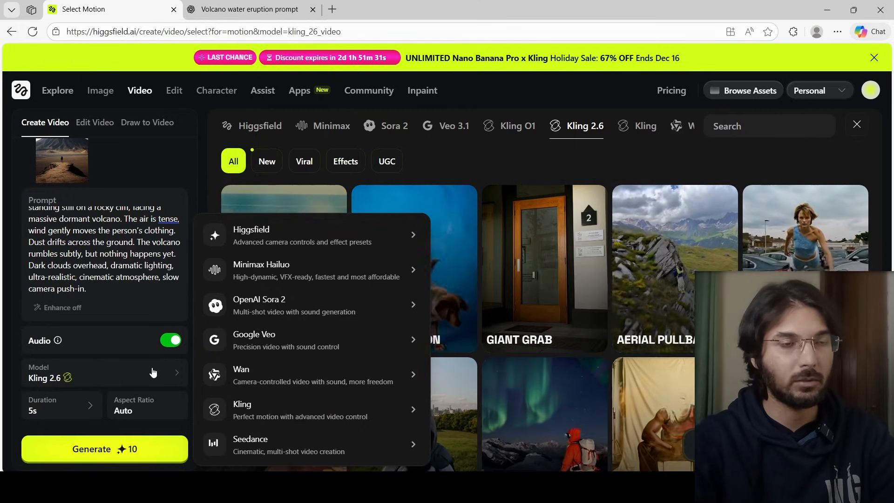
pyautogui.click(152, 372)
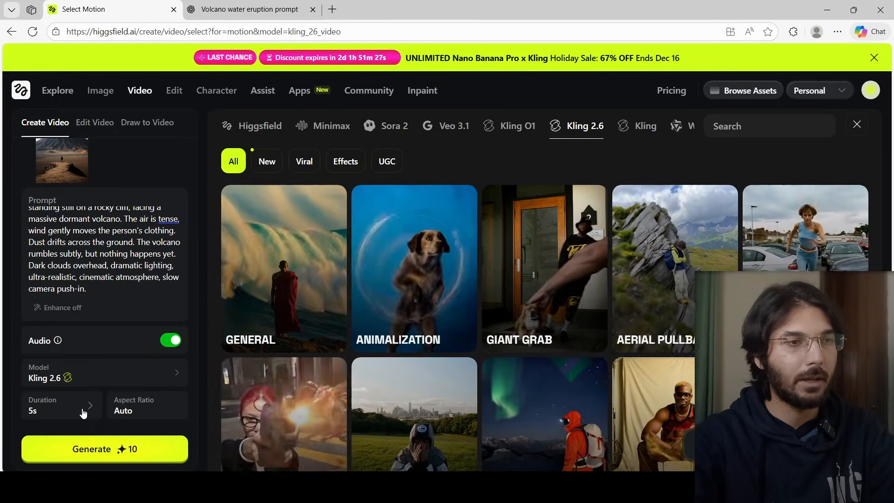
pyautogui.click(82, 412)
pyautogui.click(83, 412)
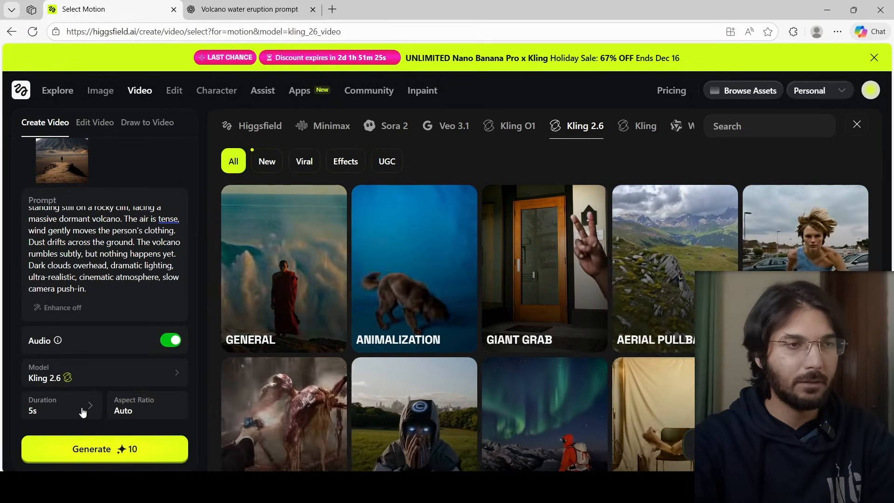
pyautogui.click(83, 413)
pyautogui.click(83, 413)
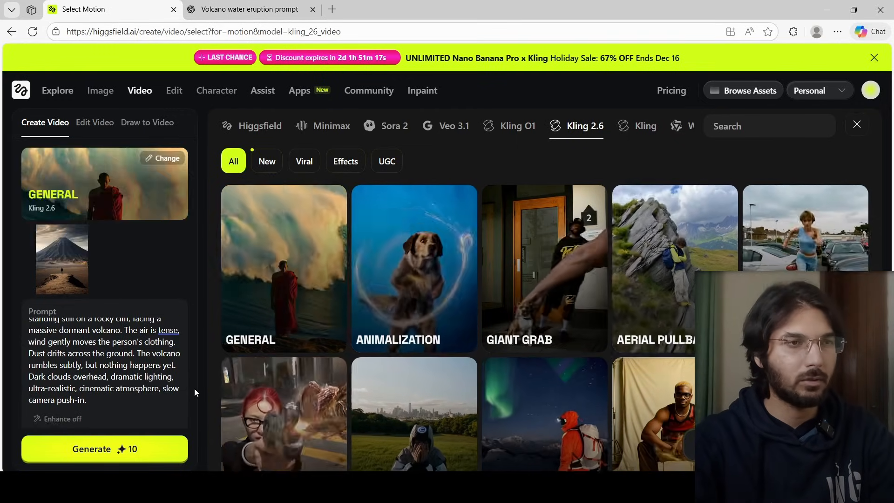
# Generate the Scene 1 video and play the resulting clip
pyautogui.scroll(-3, 194, 388)
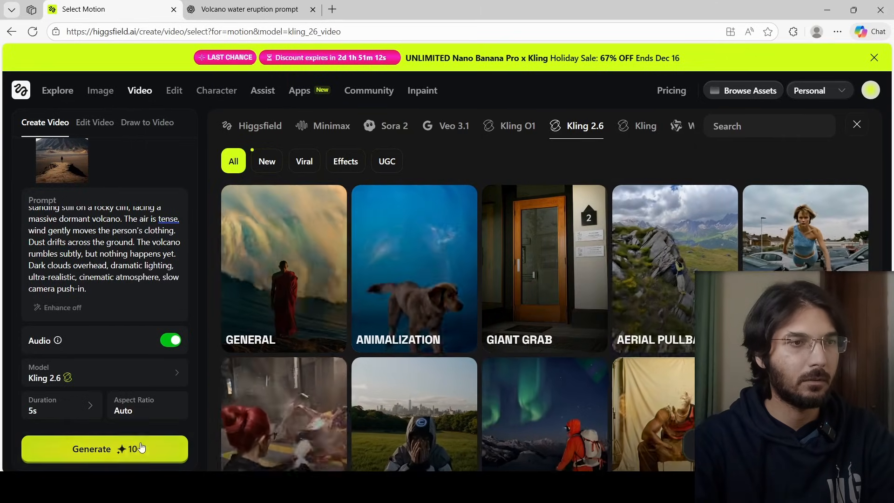
pyautogui.click(142, 448)
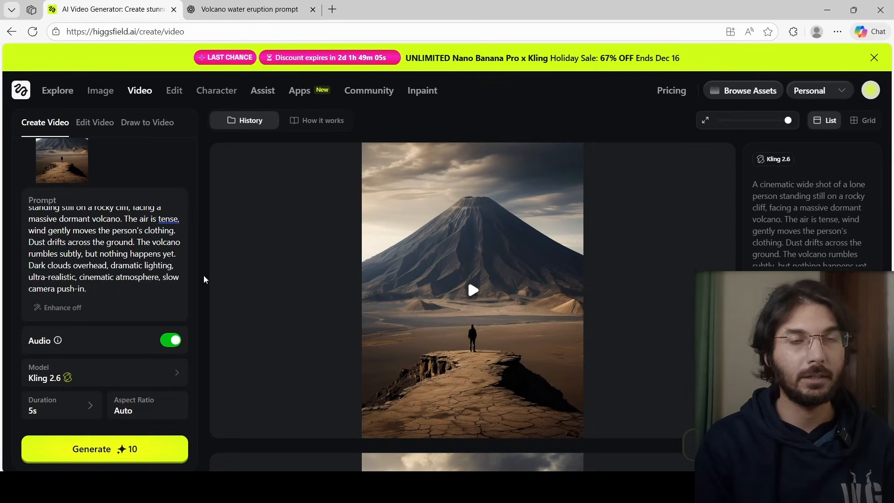
pyautogui.click(473, 290)
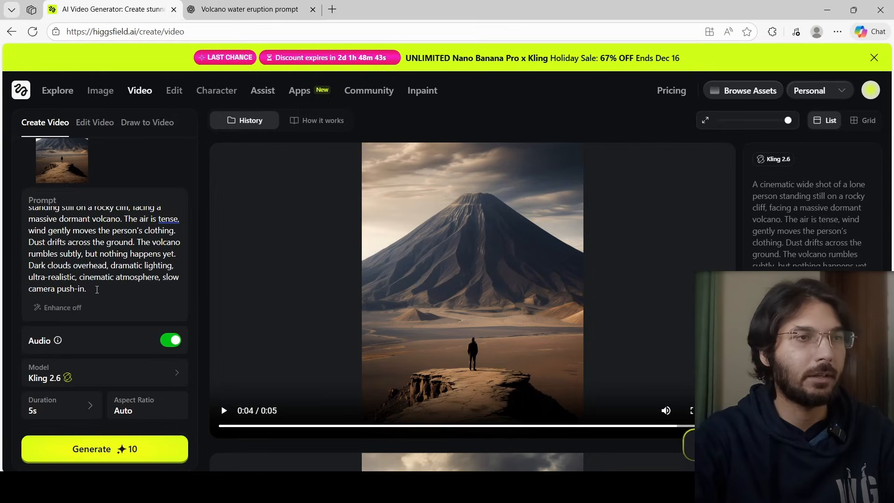
# Replay the generated Scene 1 clip from the start
pyautogui.hotkey('ctrl', 'a')
pyautogui.scroll(2, 83, 234)
pyautogui.click(83, 235)
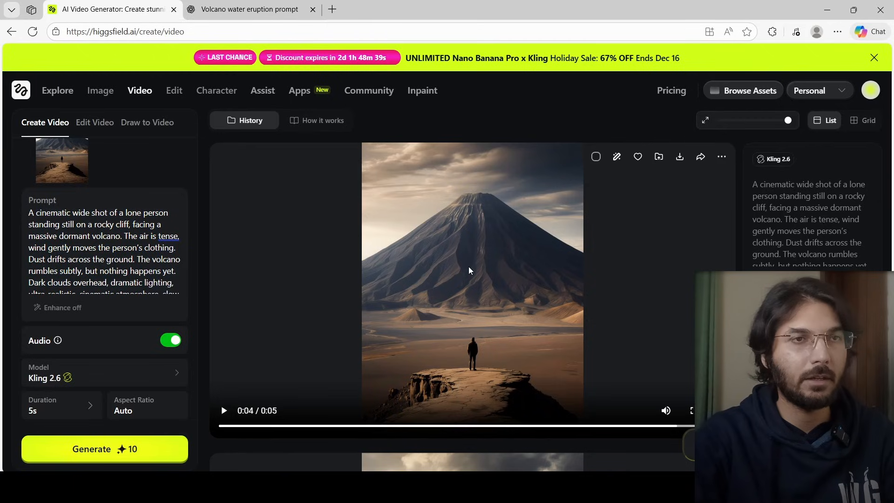
pyautogui.click(481, 272)
pyautogui.click(481, 275)
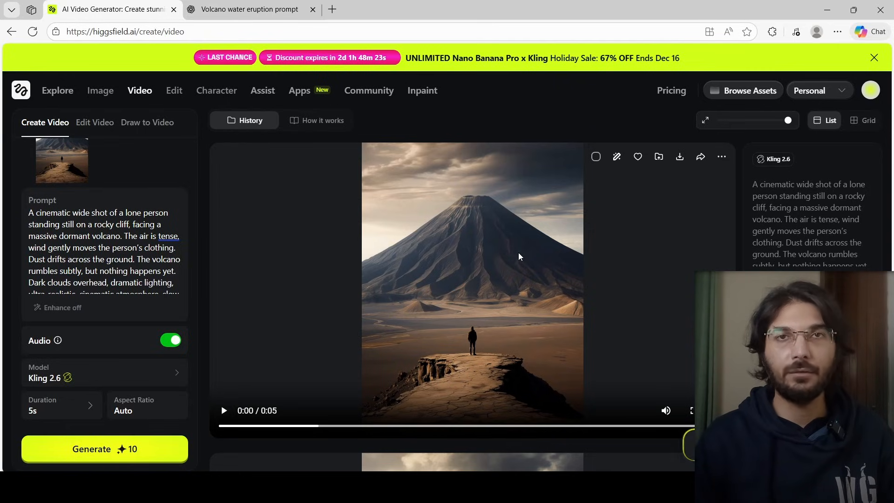
pyautogui.scroll(3, 103, 223)
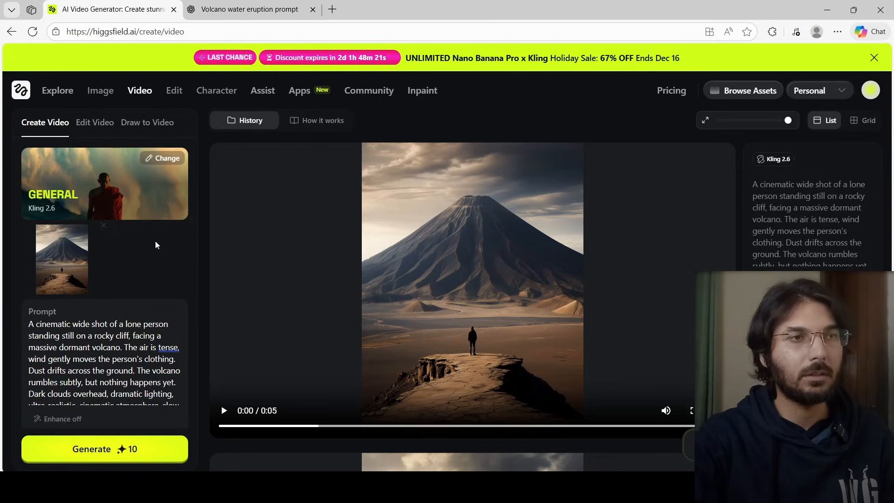
# Copy the Scene 2 video prompt from ChatGPT and paste it over the existing video prompt
pyautogui.moveTo(387, 256)
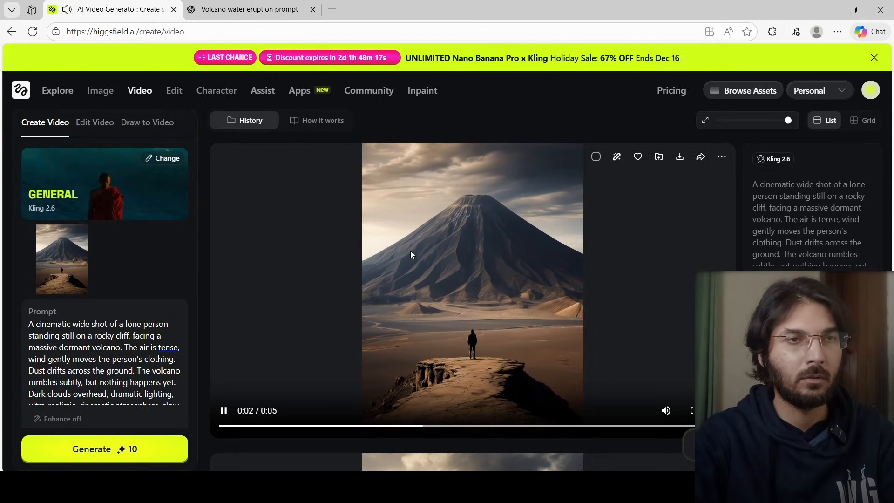
pyautogui.click(489, 268)
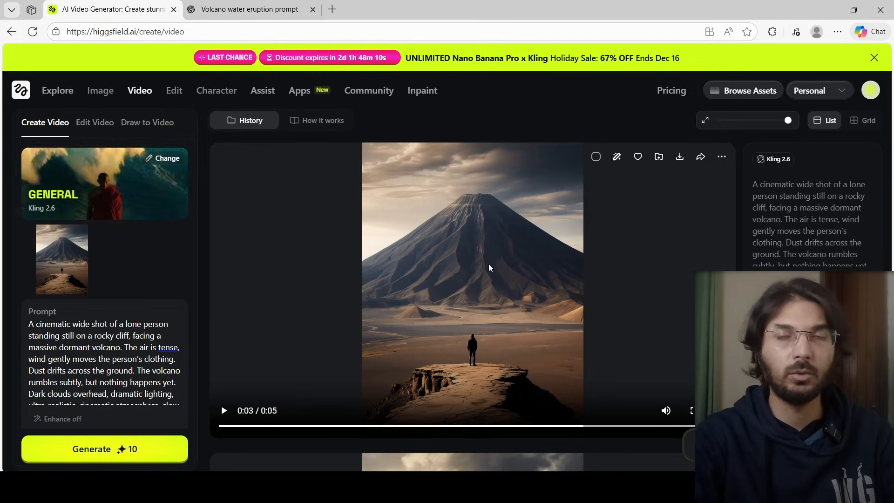
pyautogui.click(241, 4)
pyautogui.scroll(-4, 393, 298)
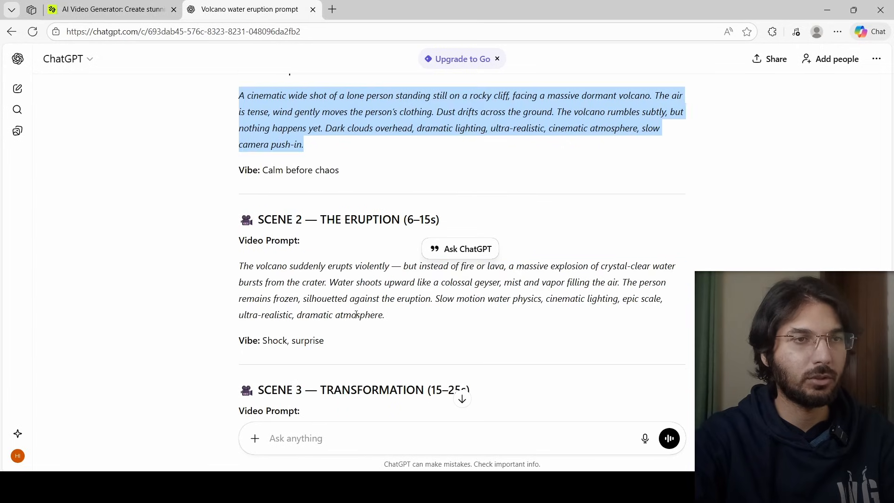
pyautogui.moveTo(394, 317); pyautogui.dragTo(234, 272)
pyautogui.rightClick(289, 274)
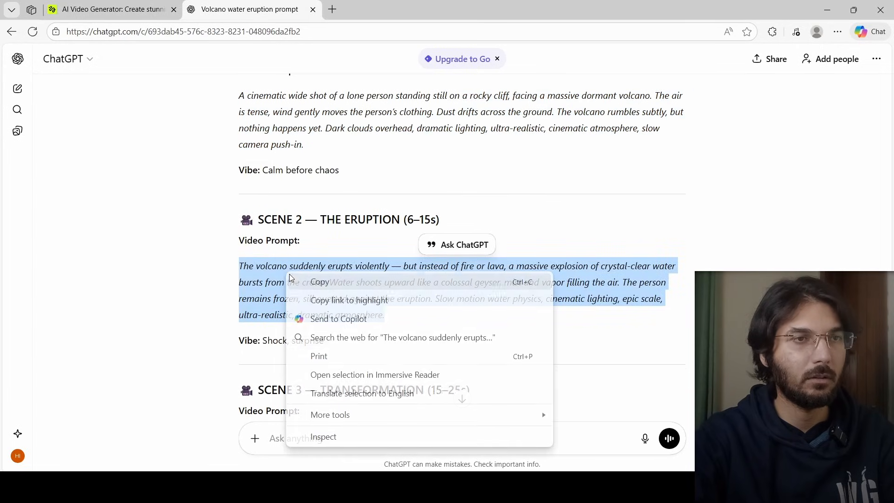
pyautogui.click(308, 281)
pyautogui.hotkey('ctrl', 'Tab')
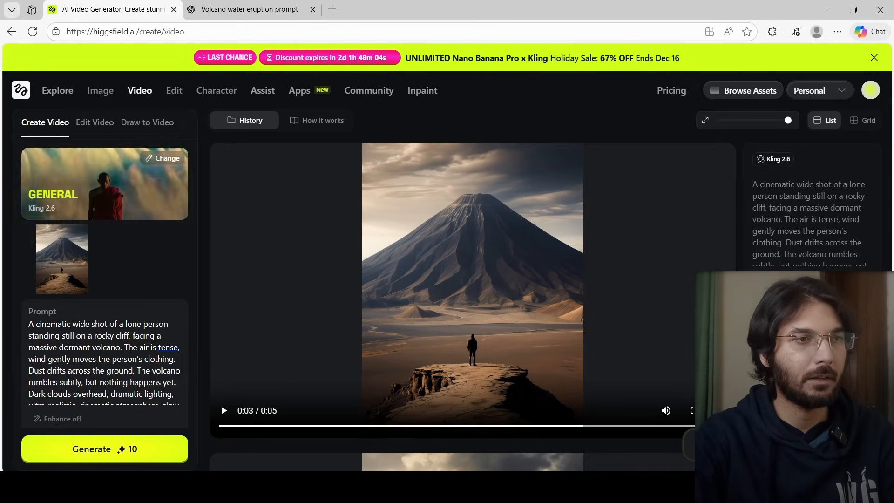
pyautogui.click(136, 354)
pyautogui.hotkey('ctrl', 'a')
pyautogui.hotkey('ctrl', 'v')
# Generate the Scene 2 eruption video and play the resulting clip
pyautogui.scroll(-3, 136, 353)
pyautogui.click(105, 449)
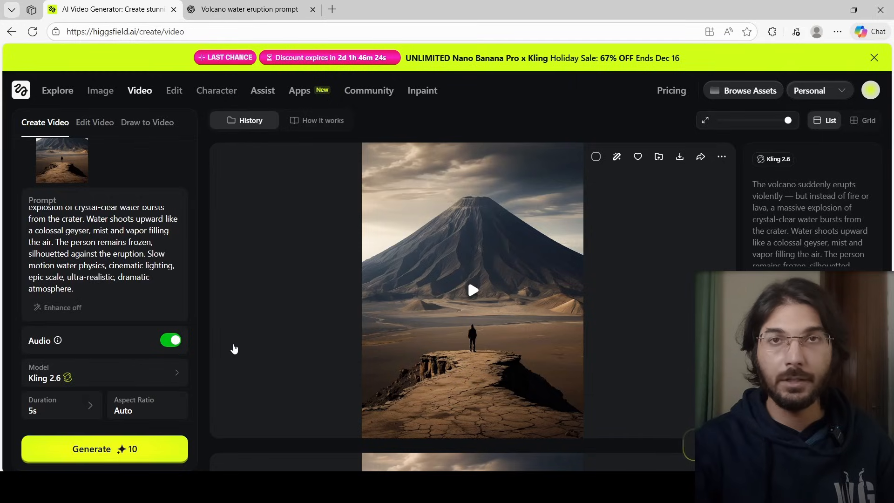
pyautogui.click(468, 304)
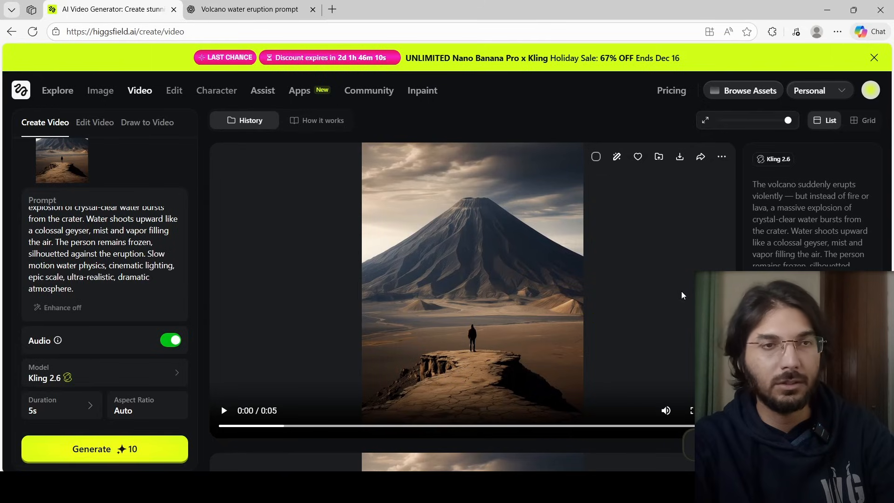
pyautogui.scroll(-5, 681, 291)
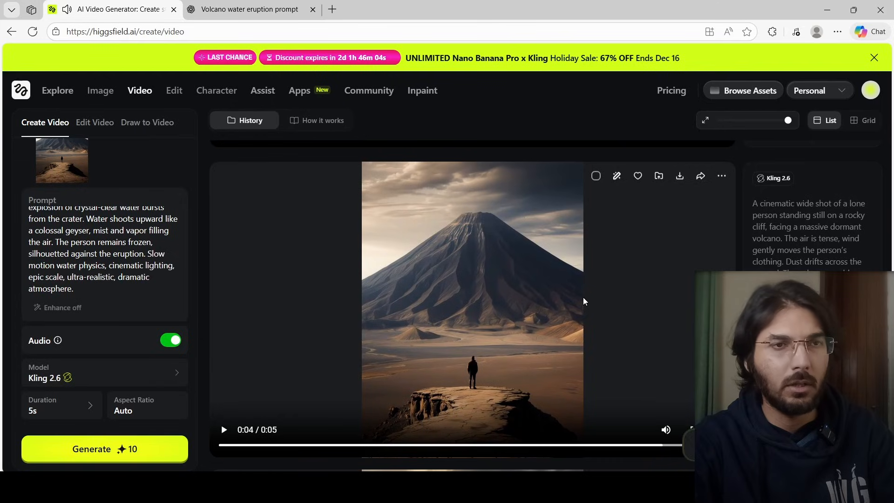
pyautogui.scroll(-3, 584, 297)
pyautogui.scroll(-4, 584, 297)
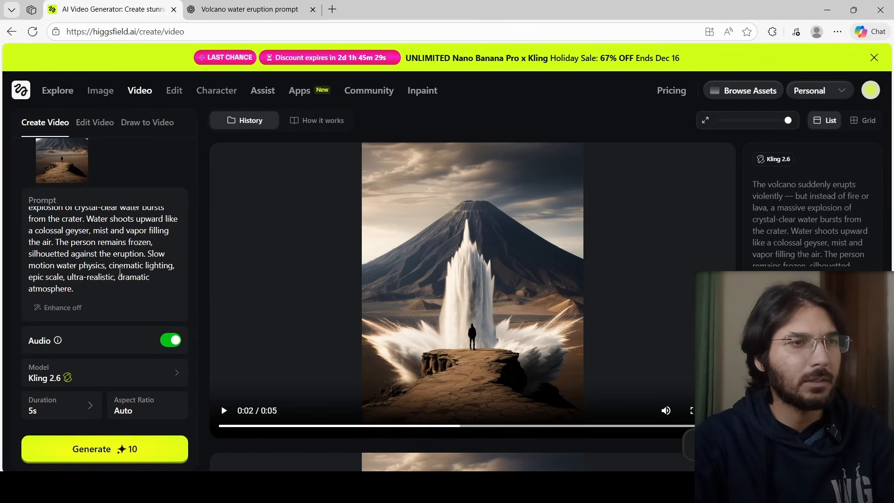
# Copy the Scene 3 transformation video prompt from ChatGPT and paste it over the current prompt
pyautogui.moveTo(74, 290); pyautogui.dragTo(57, 231)
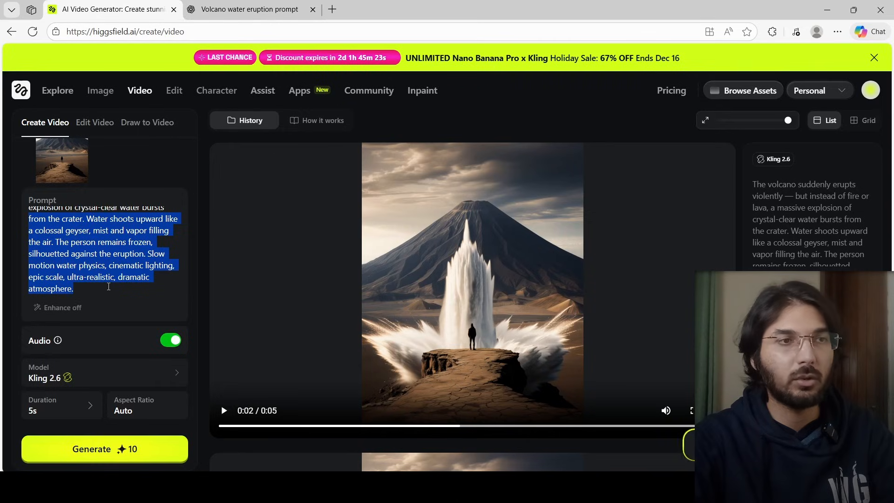
pyautogui.click(108, 288)
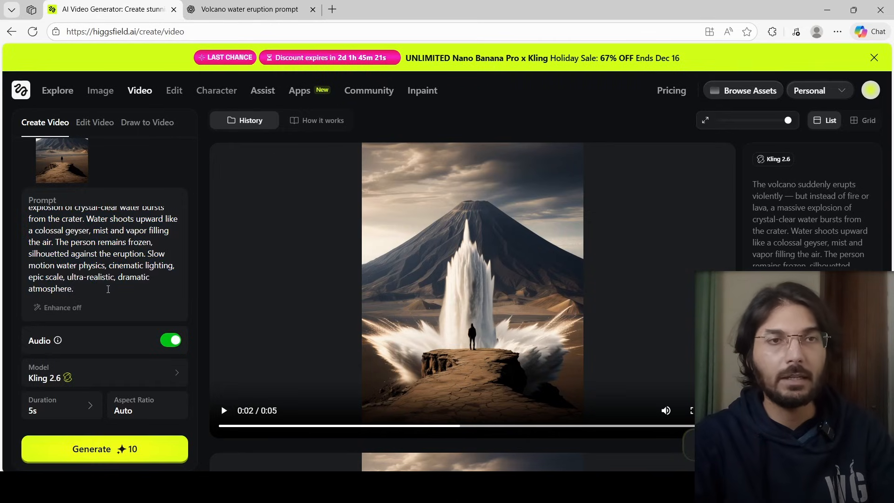
pyautogui.click(267, 5)
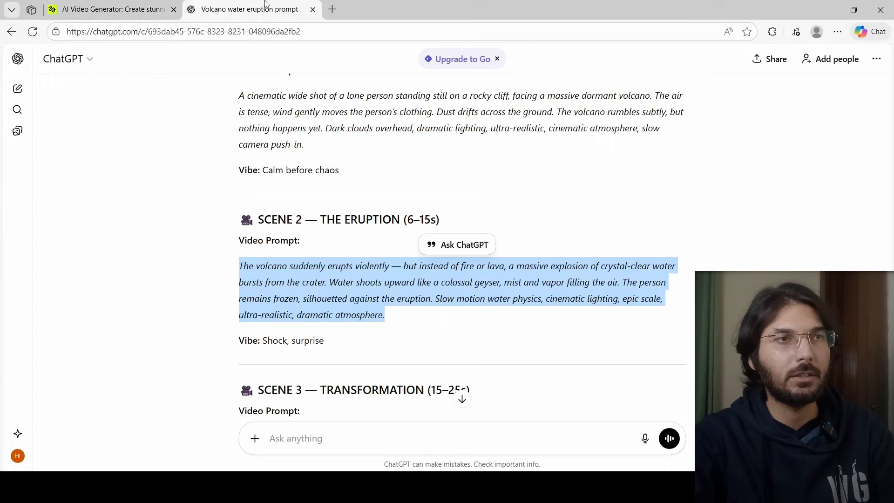
pyautogui.scroll(-3, 444, 252)
pyautogui.click(367, 299)
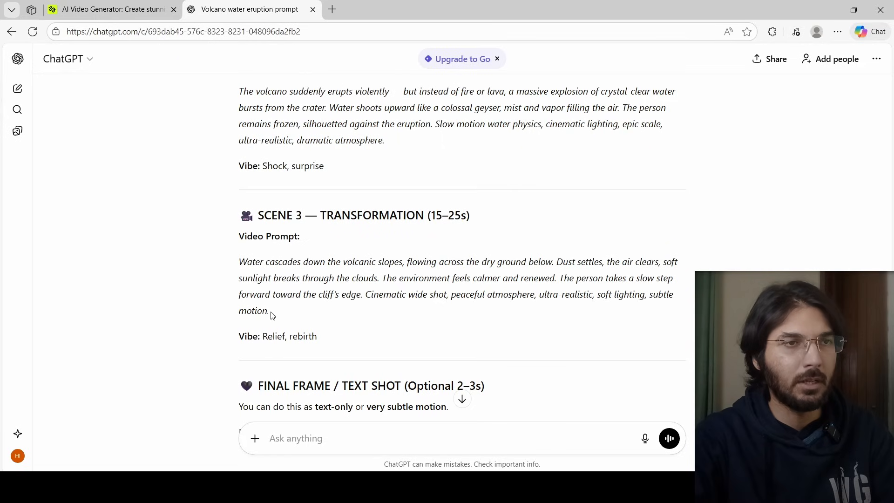
pyautogui.moveTo(273, 315); pyautogui.dragTo(240, 263)
pyautogui.rightClick(244, 266)
pyautogui.click(280, 278)
pyautogui.scroll(-2, 432, 314)
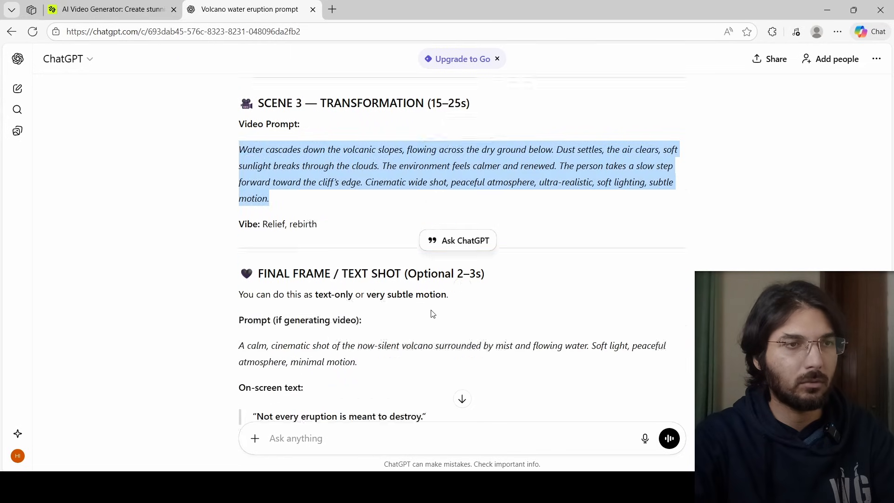
pyautogui.scroll(-2, 434, 314)
pyautogui.scroll(2, 433, 313)
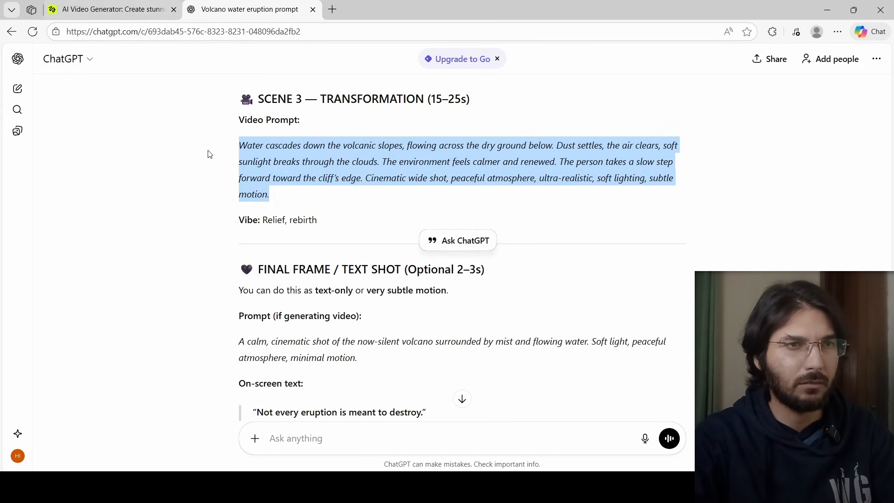
pyautogui.scroll(-2, 219, 186)
pyautogui.scroll(1, 220, 187)
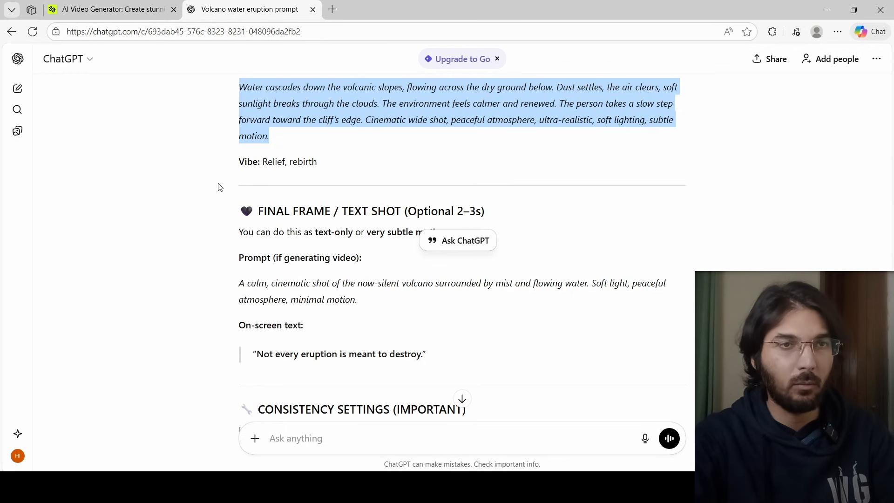
pyautogui.click(108, 10)
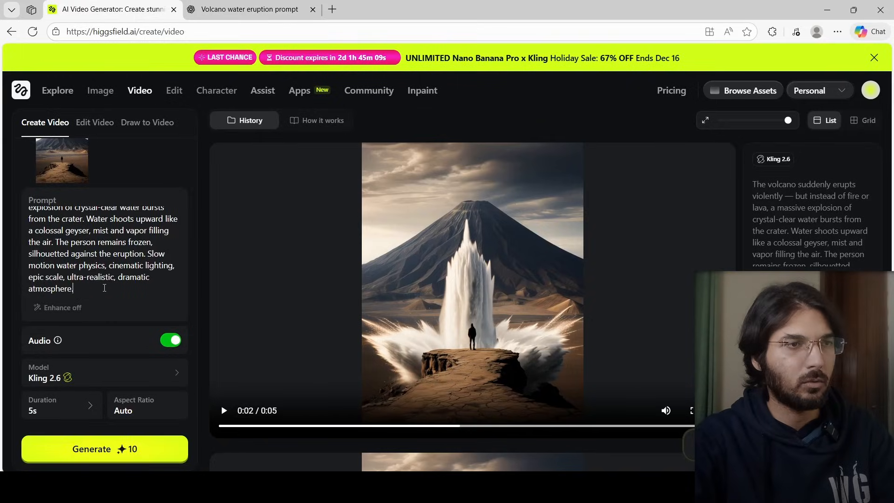
pyautogui.hotkey('ctrl', 'a')
pyautogui.hotkey('ctrl', 'v')
# Generate the Scene 3 video and play the resulting clip
pyautogui.click(129, 449)
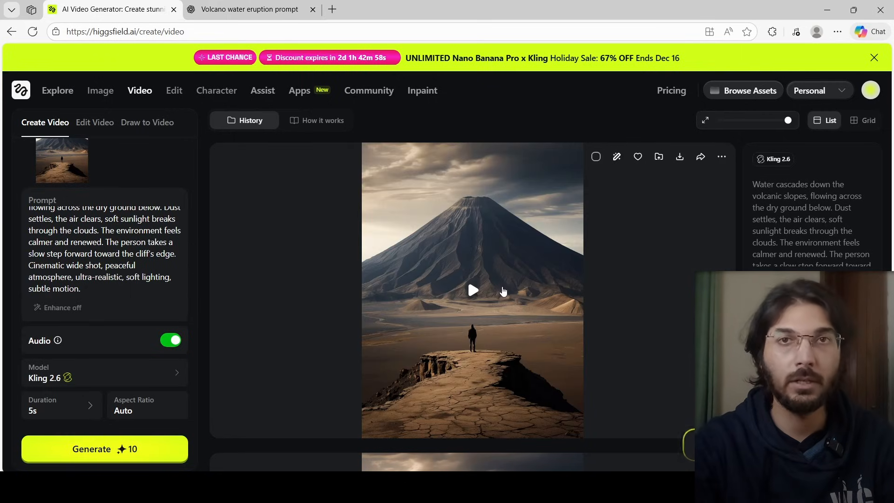
pyautogui.click(503, 291)
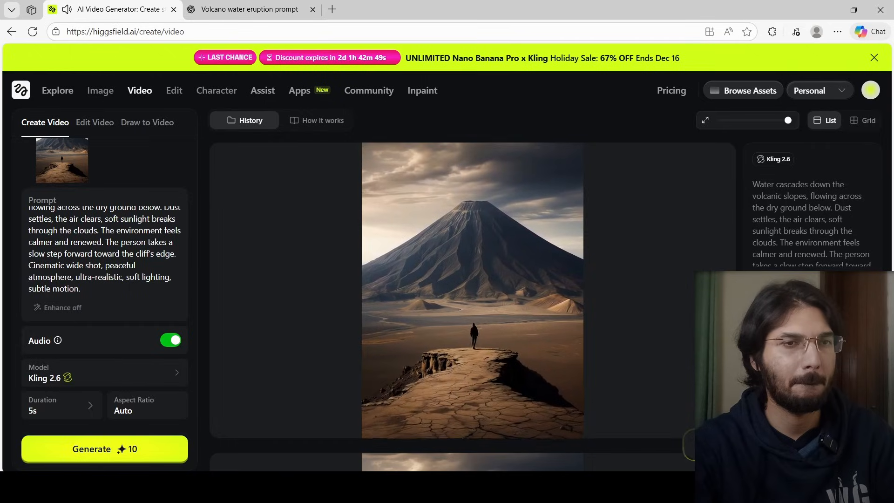
pyautogui.click(663, 300)
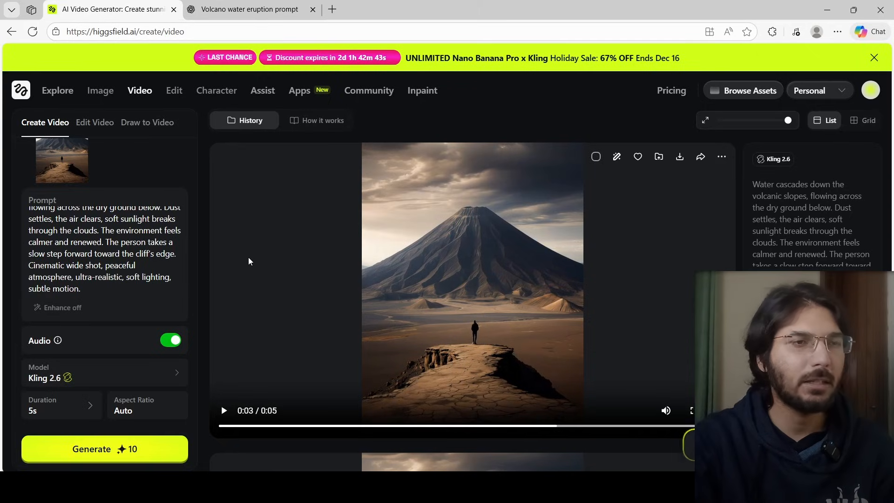
# Open the Kling 2.6 motion preset library and browse the Viral presets
pyautogui.scroll(5, 117, 247)
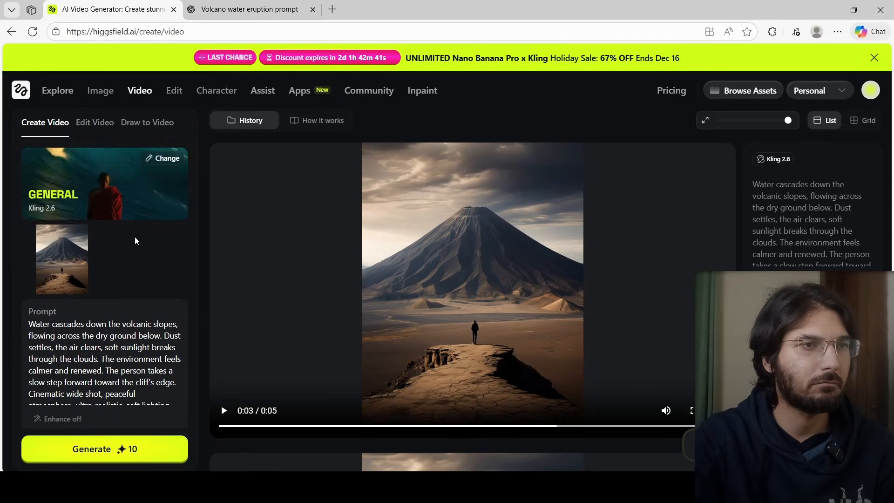
pyautogui.click(164, 159)
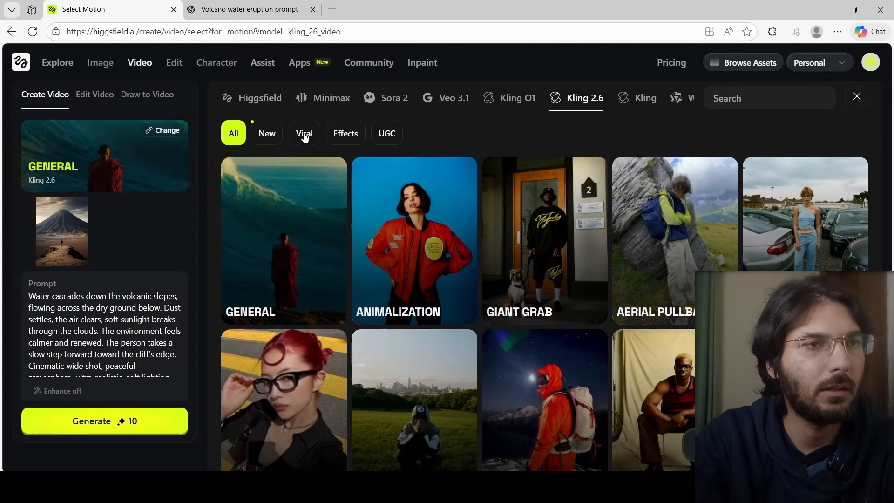
pyautogui.click(304, 135)
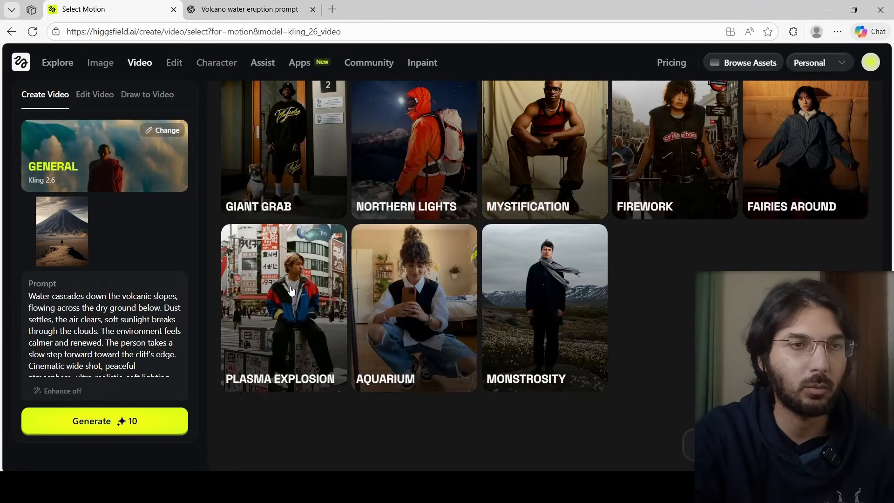
pyautogui.scroll(2, 261, 261)
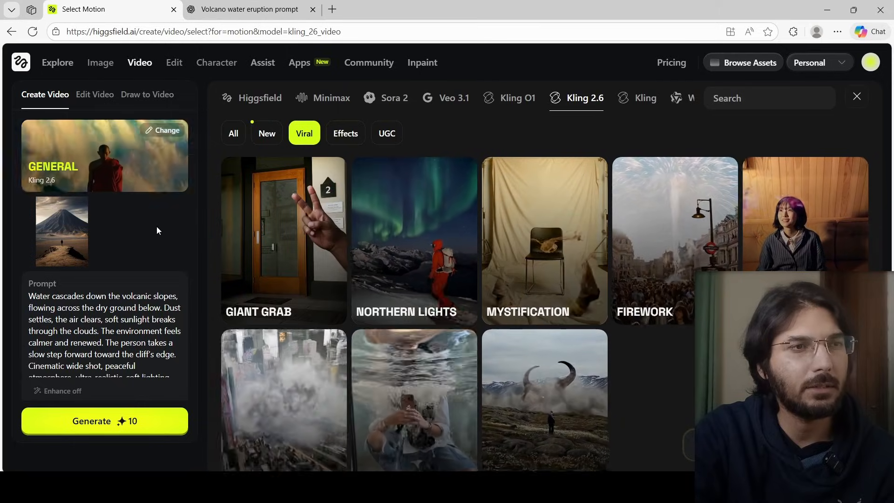
pyautogui.scroll(-2, 158, 227)
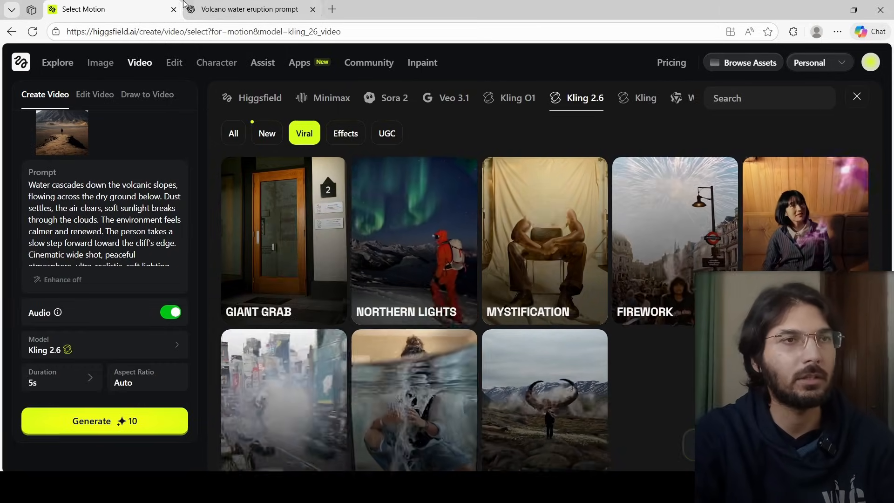
# Paste ChatGPT's final-frame video prompt into the prompt field and select the Mystification motion preset
pyautogui.click(236, 6)
pyautogui.scroll(-1, 311, 309)
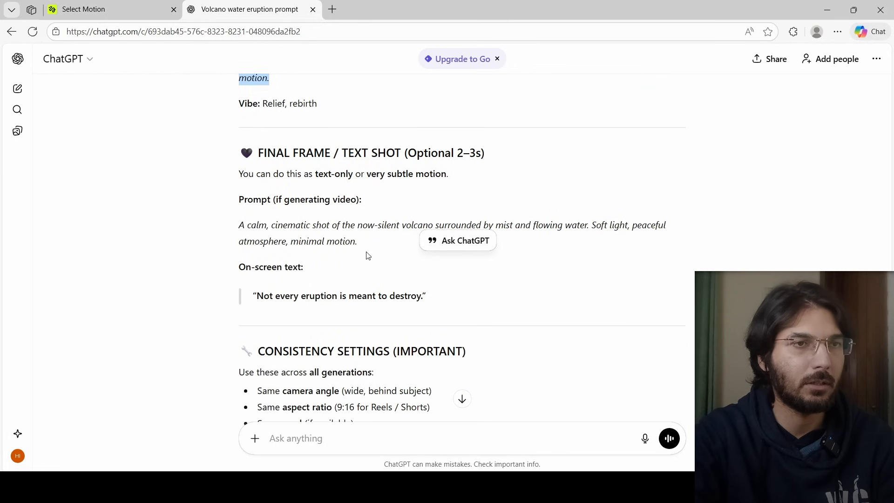
pyautogui.moveTo(364, 244); pyautogui.dragTo(234, 224)
pyautogui.rightClick(281, 242)
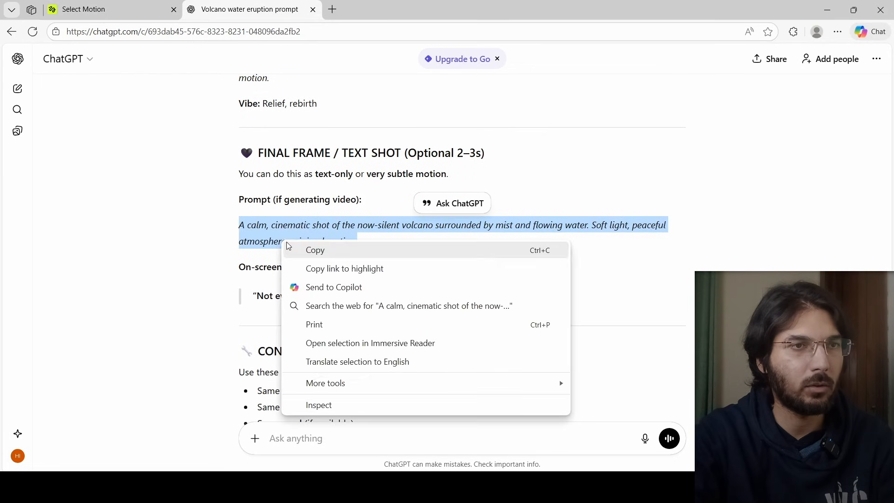
pyautogui.click(298, 249)
pyautogui.click(118, 8)
pyautogui.hotkey('ctrl', 'a')
pyautogui.hotkey('ctrl', 'v')
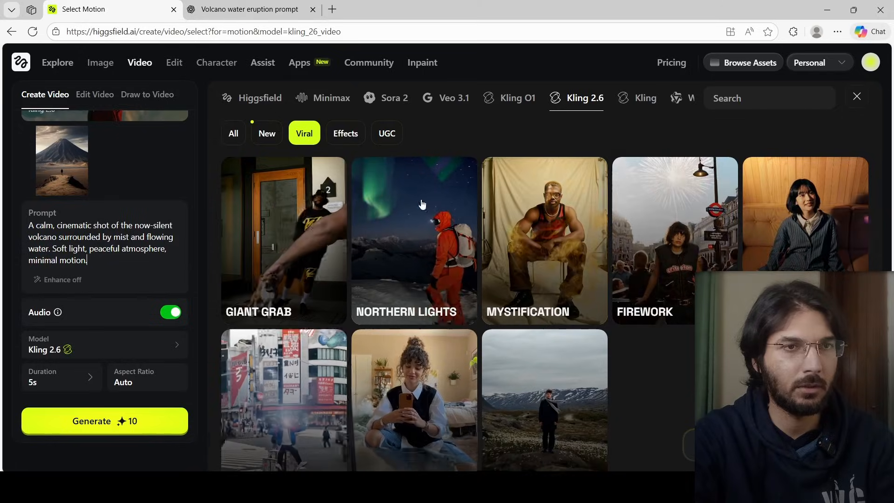
pyautogui.scroll(-4, 688, 250)
pyautogui.click(688, 251)
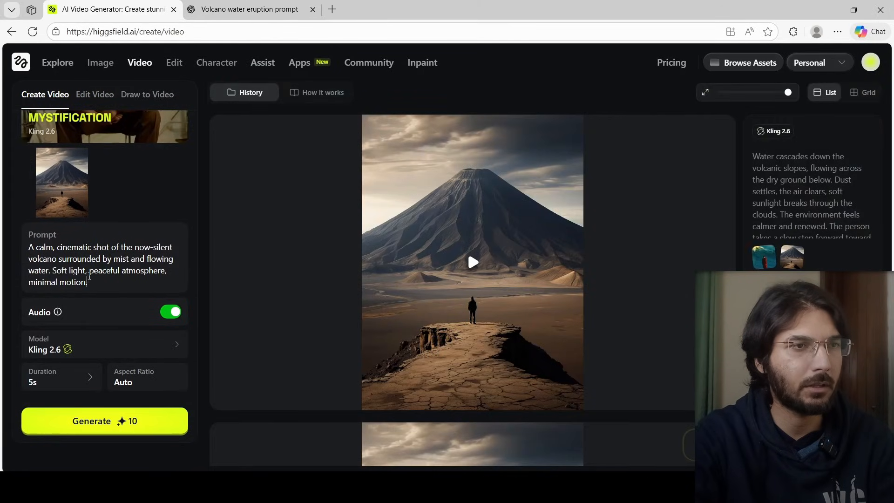
# Generate the final-frame video with the Mystification preset and play the resulting clip
pyautogui.moveTo(89, 278); pyautogui.dragTo(23, 249)
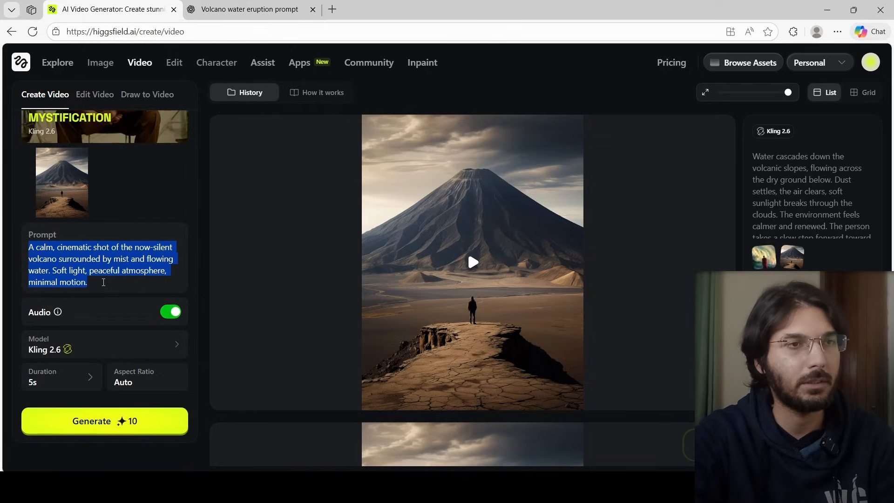
pyautogui.click(103, 283)
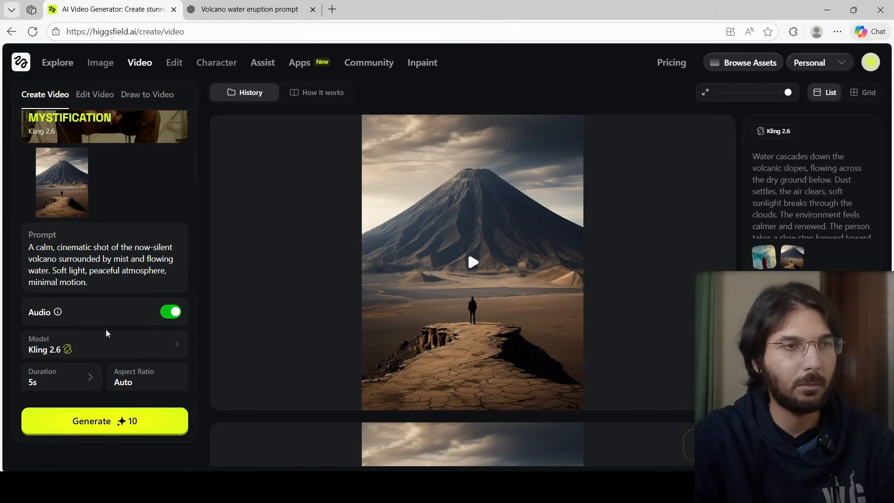
pyautogui.click(121, 415)
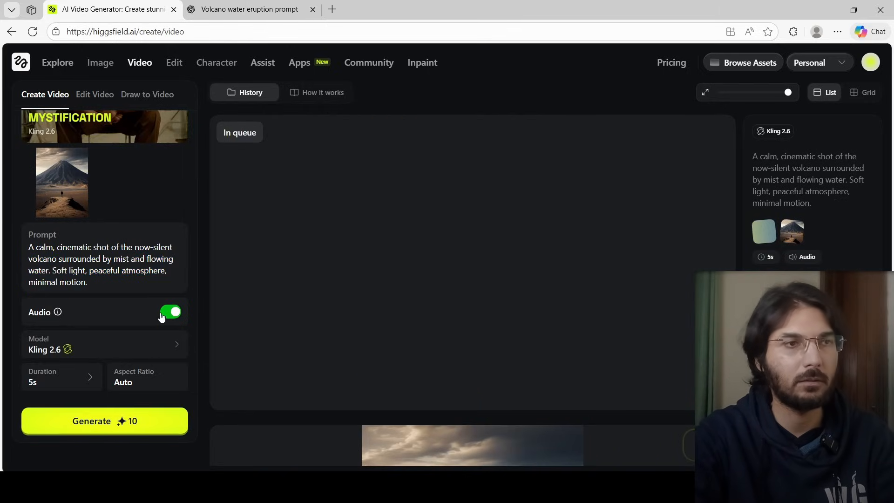
pyautogui.scroll(1, 162, 317)
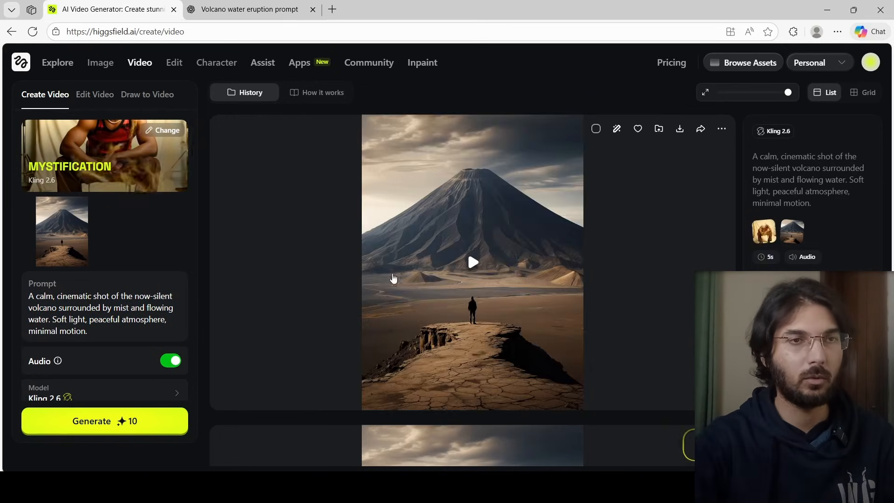
pyautogui.click(472, 261)
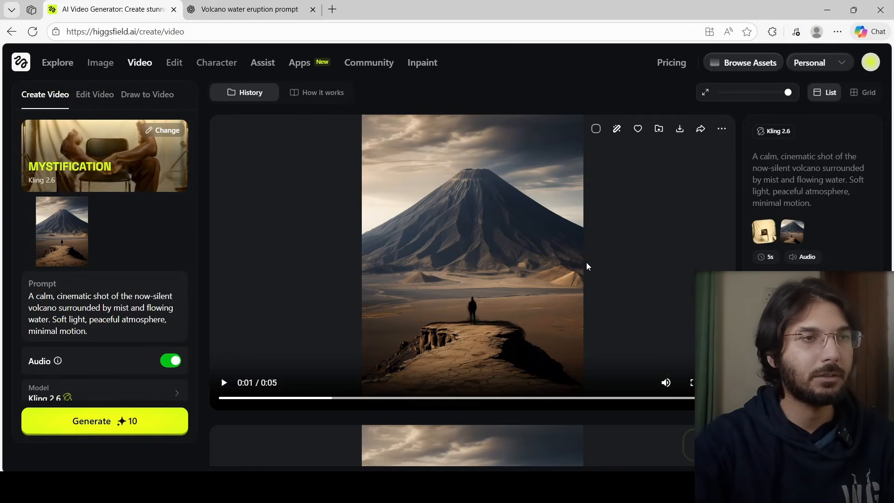
# In ChatGPT, copy the Scene 2 eruption video prompt and return to Higgsfield
pyautogui.click(230, 6)
pyautogui.scroll(8, 411, 246)
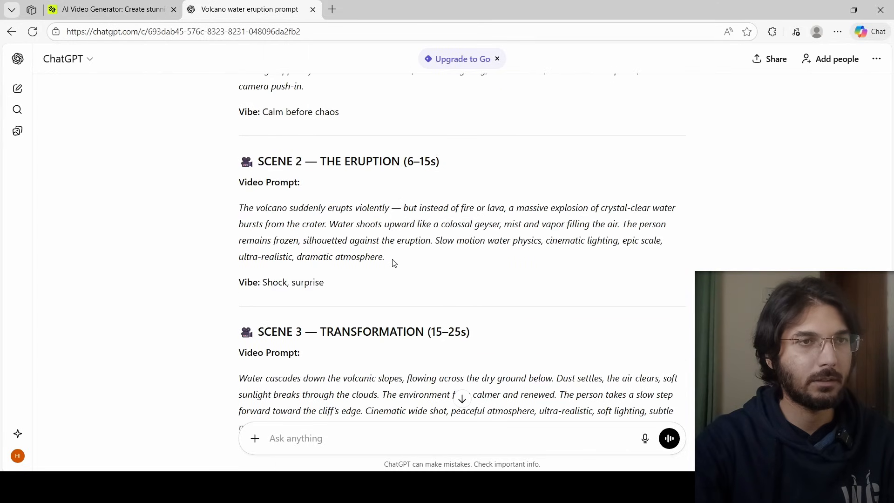
pyautogui.moveTo(393, 263); pyautogui.dragTo(224, 216)
pyautogui.rightClick(272, 218)
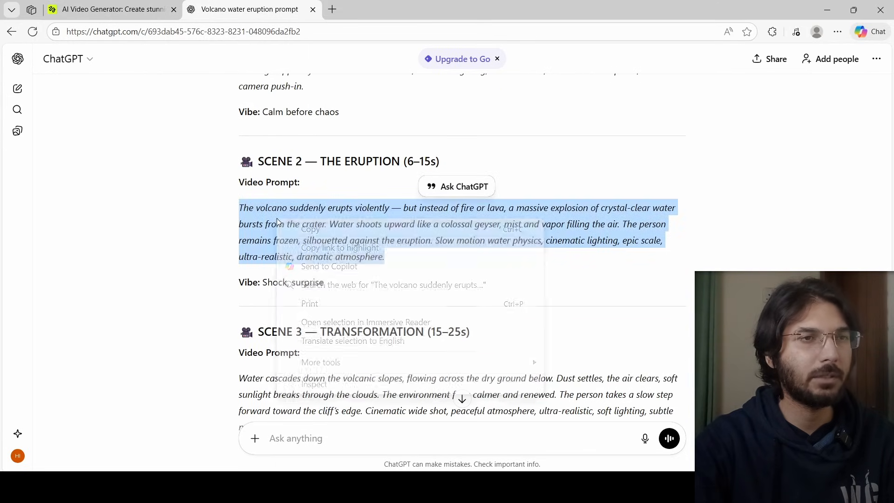
pyautogui.click(288, 225)
pyautogui.click(112, 9)
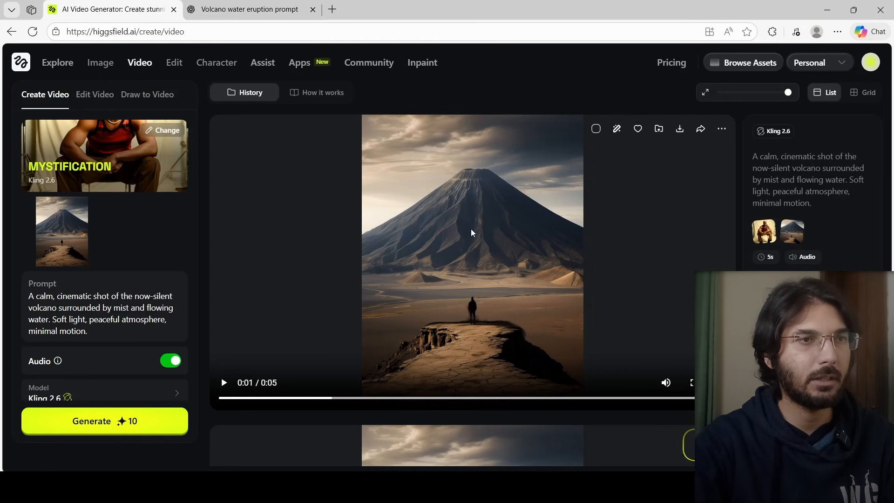
# Replace the prompt with the pasted Scene 2 eruption prompt and select the Plasma Explosion motion preset
pyautogui.click(140, 132)
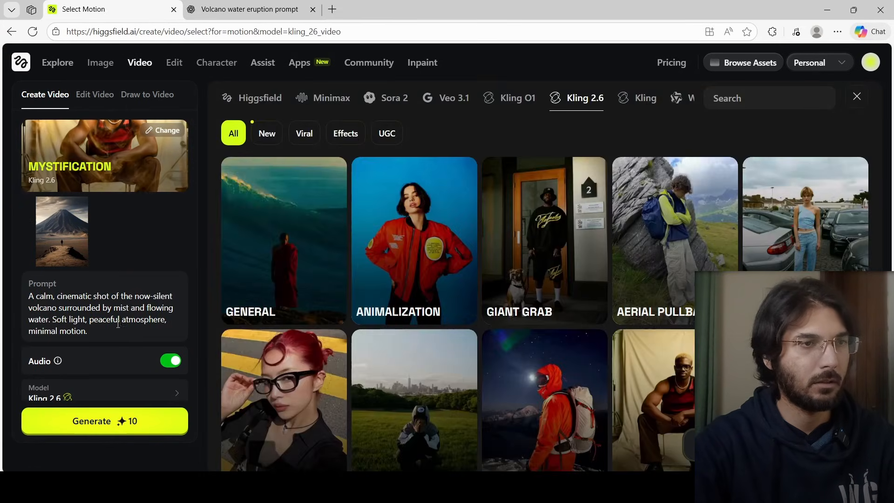
pyautogui.tripleClick(122, 326)
pyautogui.hotkey('ctrl', 'v')
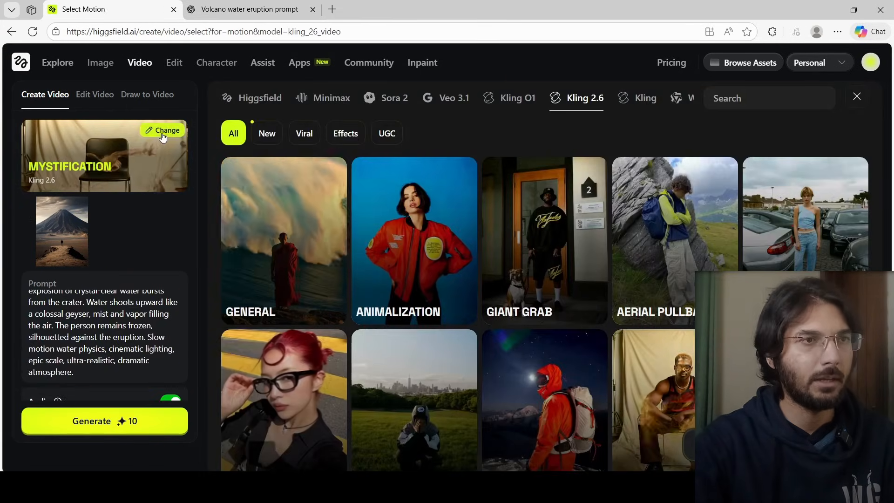
pyautogui.scroll(-7, 661, 258)
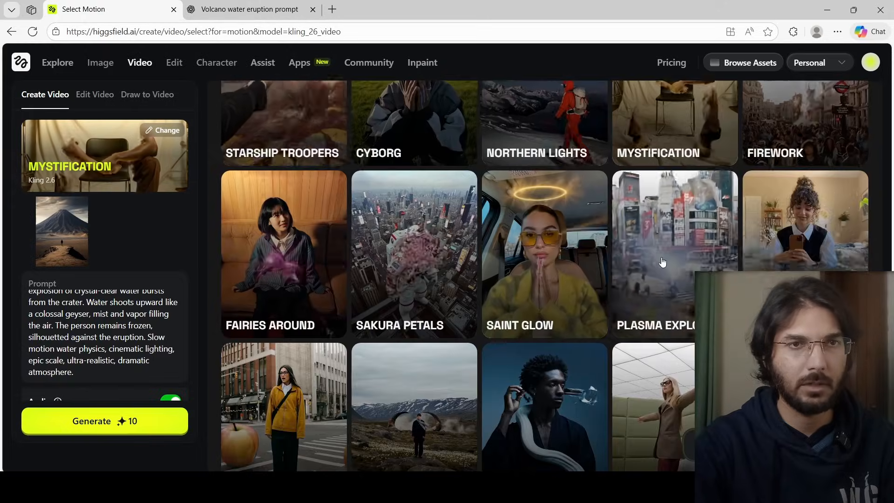
pyautogui.click(663, 260)
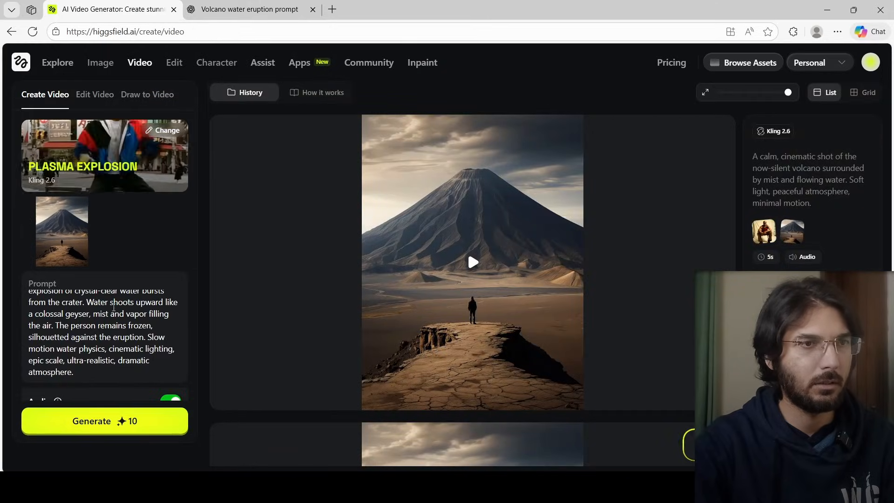
# Generate the Scene 2 eruption video with the Plasma Explosion preset and play the resulting clip
pyautogui.scroll(-2, 114, 311)
pyautogui.click(110, 422)
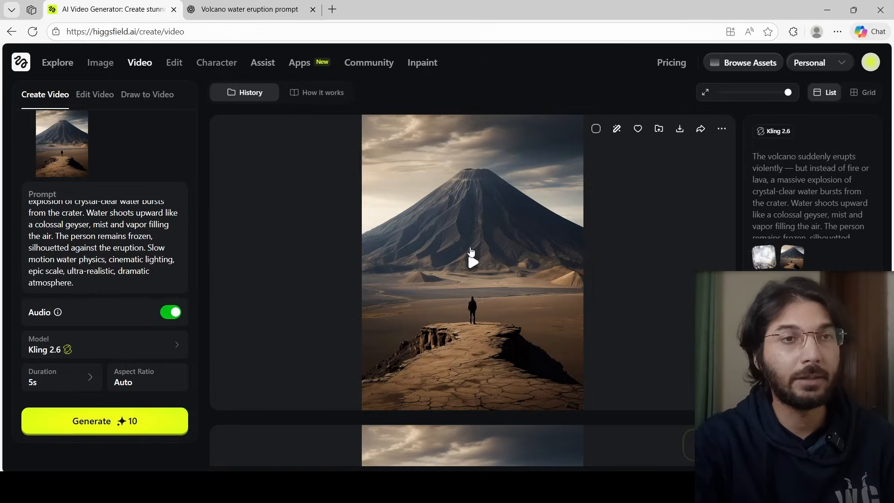
pyautogui.click(471, 261)
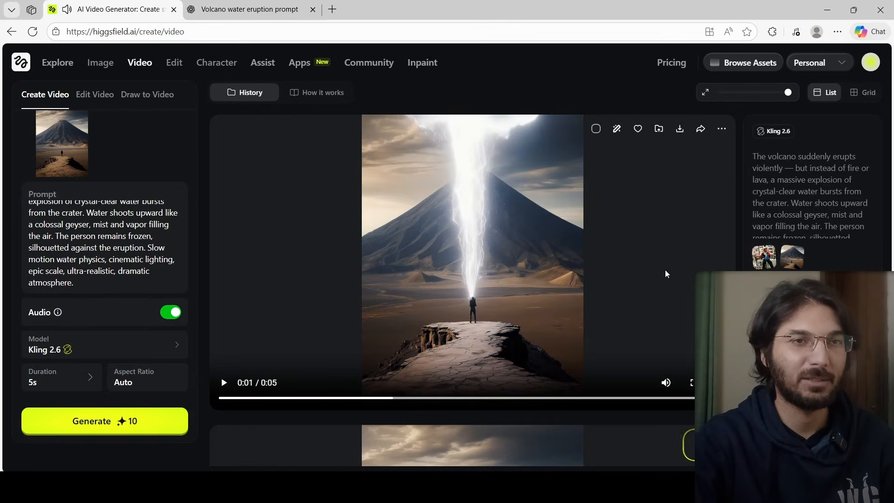
pyautogui.click(665, 274)
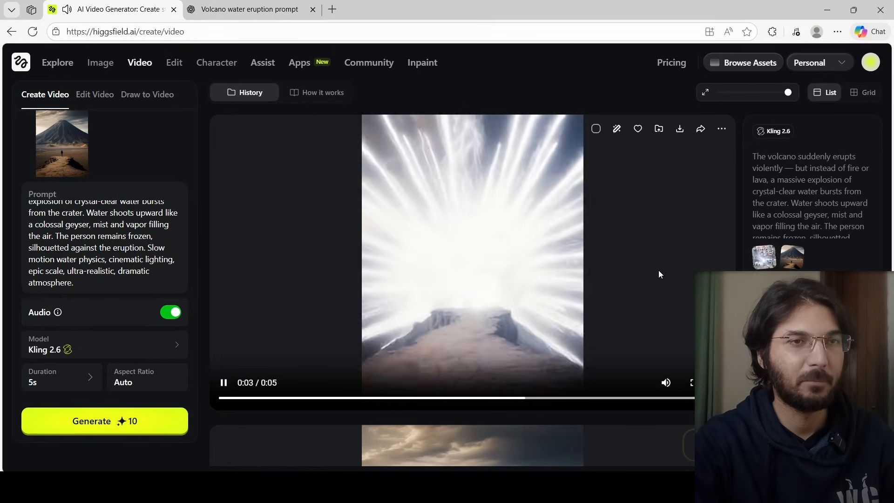
pyautogui.click(658, 275)
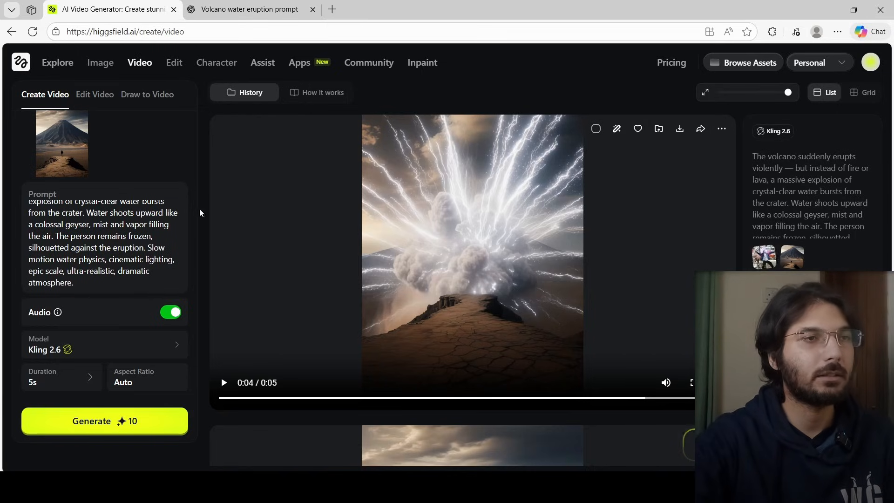
pyautogui.scroll(2, 132, 232)
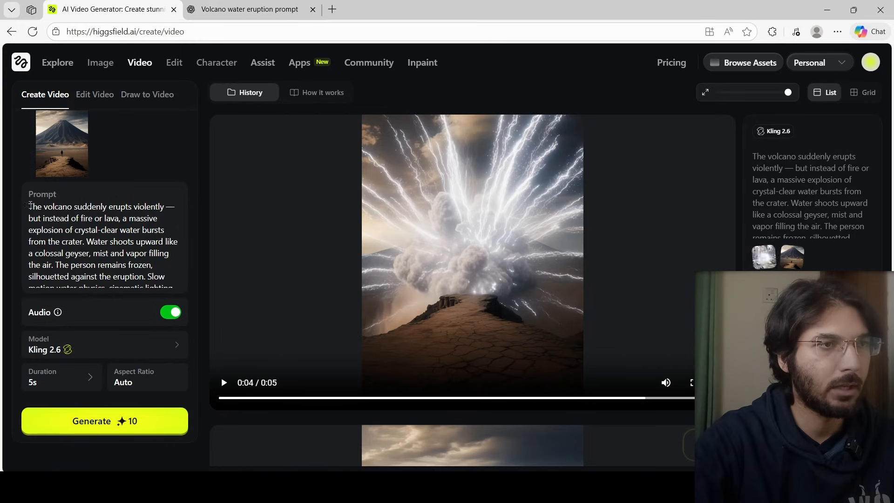
pyautogui.scroll(-3, 127, 208)
pyautogui.scroll(3, 135, 233)
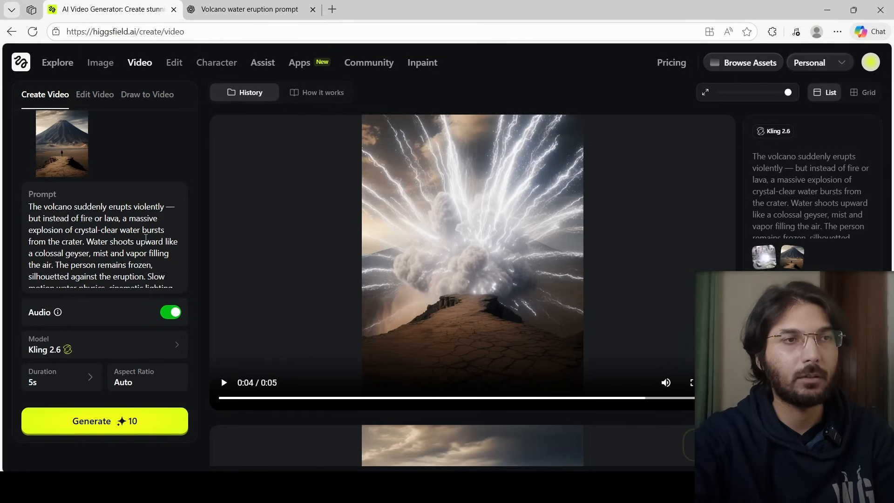
pyautogui.scroll(-1, 145, 238)
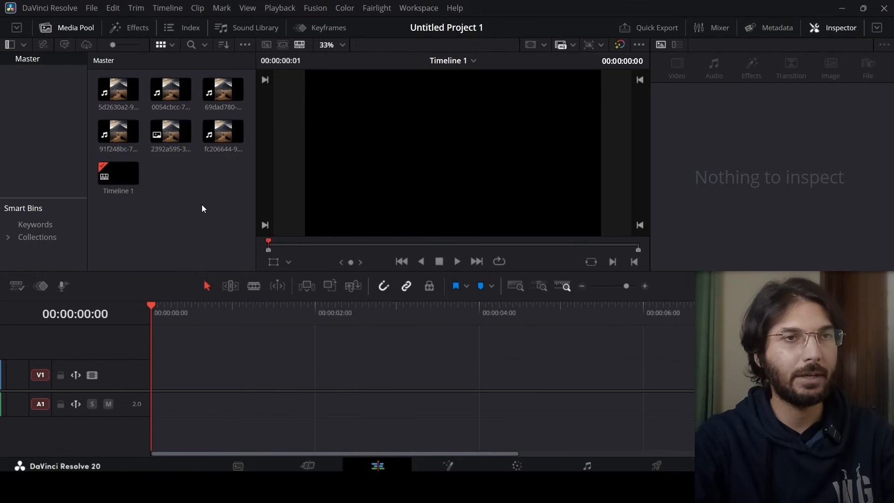
# In DaVinci Resolve, open Timeline 1's settings, switch off project settings, and confirm the custom timeline settings
pyautogui.rightClick(125, 173)
pyautogui.moveTo(157, 180)
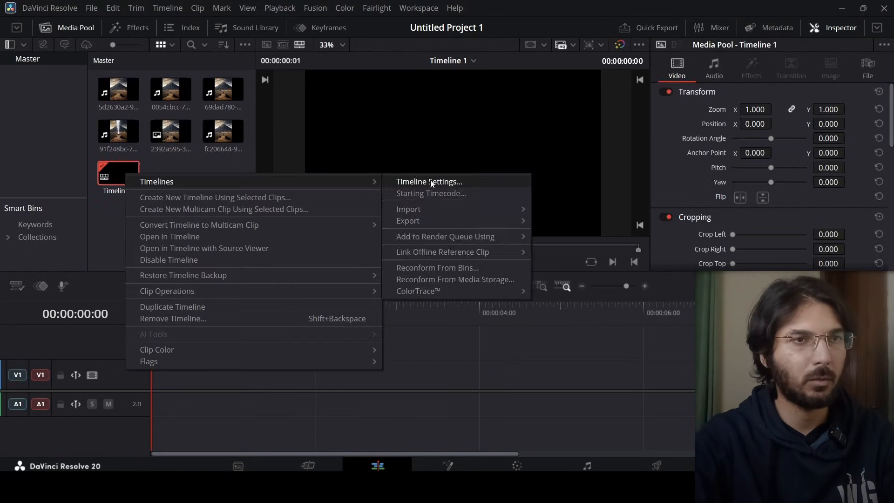
pyautogui.click(431, 182)
pyautogui.click(371, 354)
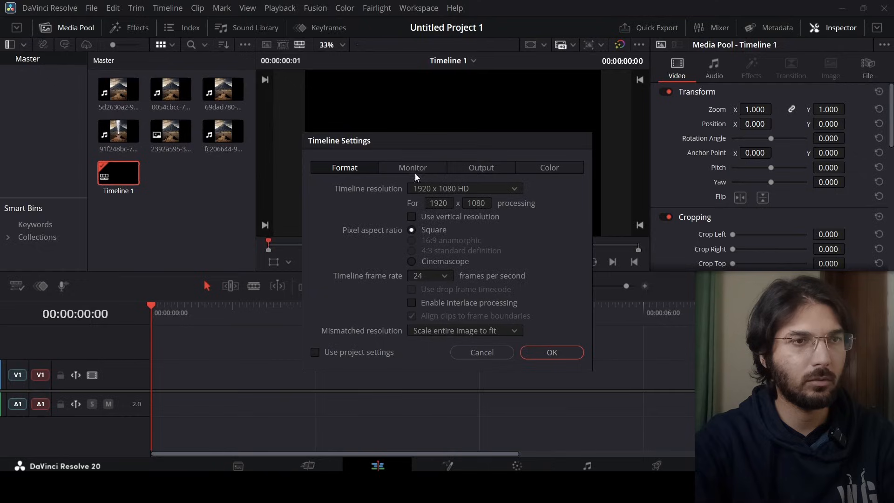
pyautogui.click(552, 352)
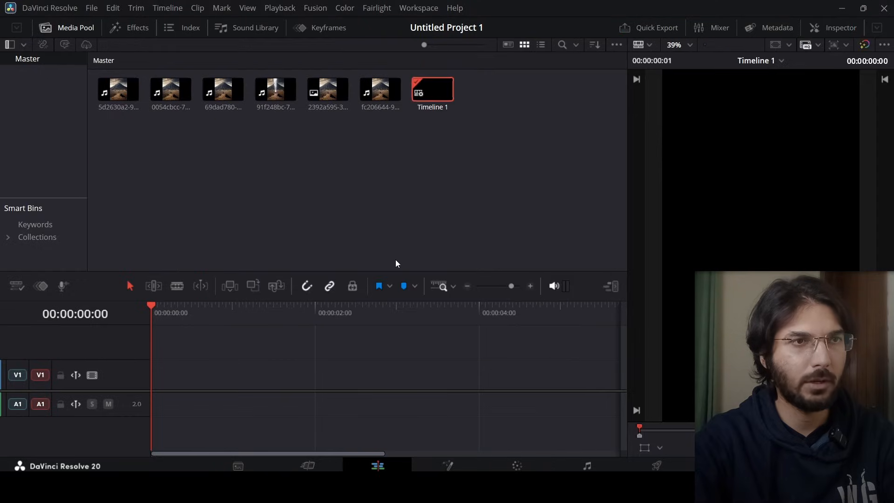
# Preview the 5d2630a2 clip and place it on the timeline's video and audio tracks
pyautogui.click(120, 107)
pyautogui.press('space')
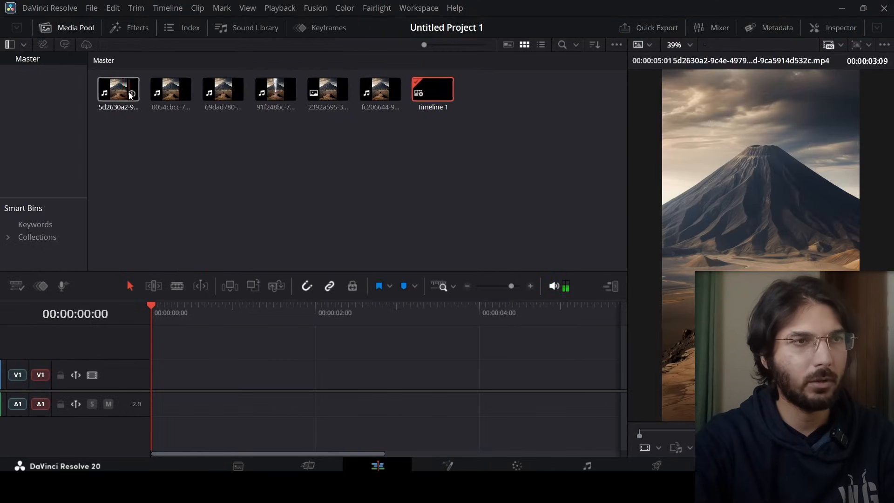
pyautogui.moveTo(120, 107); pyautogui.dragTo(251, 391)
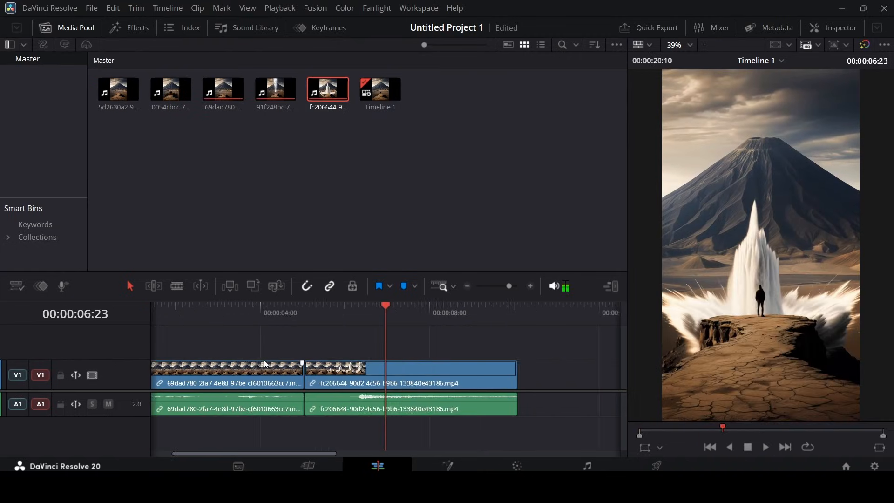
# Scrub the playhead through the geyser clip and trim its beginning to cut the opening frames
pyautogui.scroll(2, 259, 309)
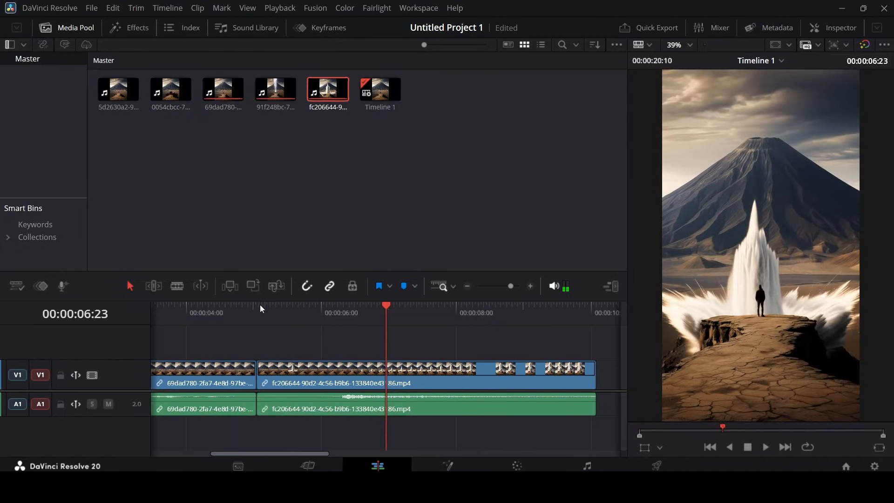
pyautogui.click(243, 315)
pyautogui.moveTo(245, 316); pyautogui.dragTo(268, 323)
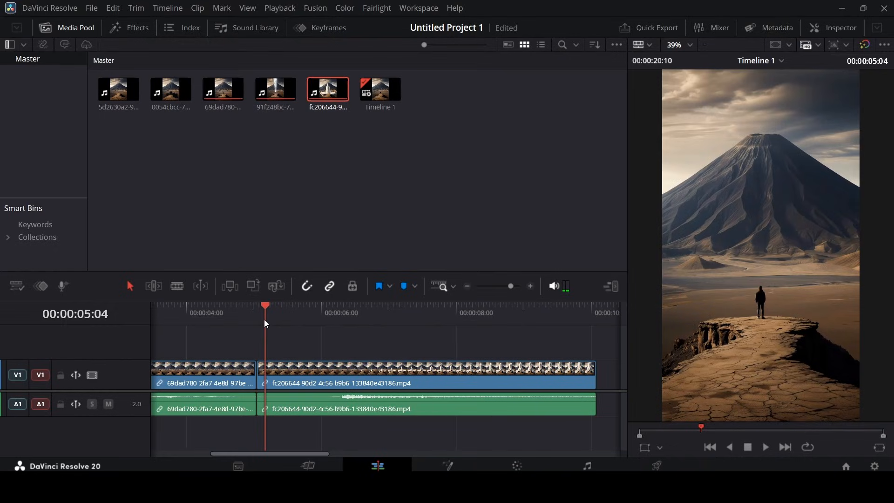
pyautogui.moveTo(266, 323); pyautogui.dragTo(339, 318)
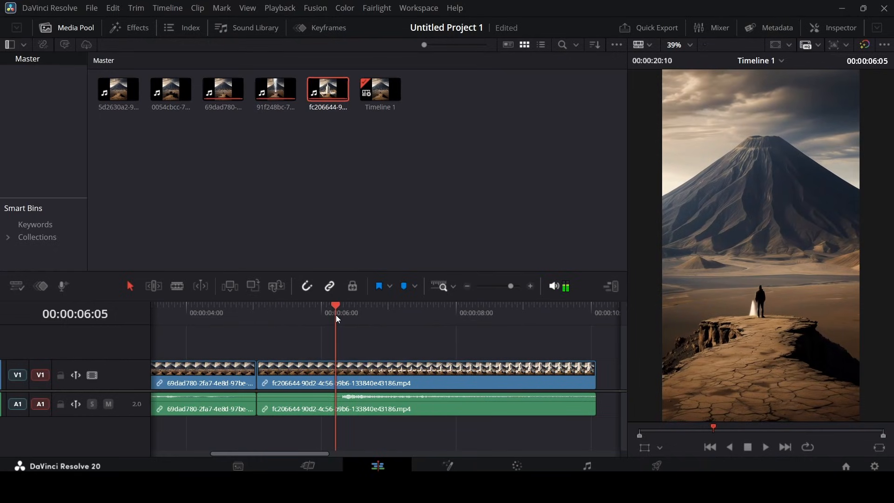
pyautogui.moveTo(261, 376); pyautogui.dragTo(299, 380)
pyautogui.moveTo(247, 317); pyautogui.dragTo(268, 317)
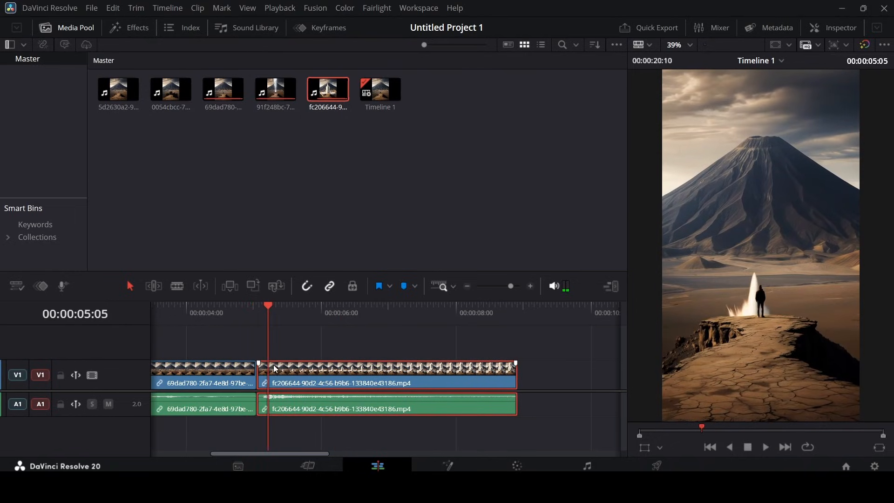
# Scale up the geyser clip's zoom to about 1.48 in the Inspector
pyautogui.click(776, 28)
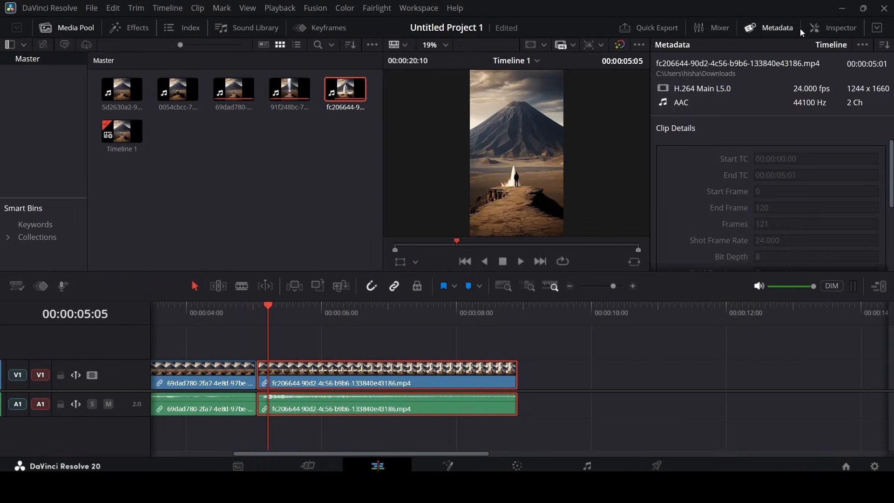
pyautogui.click(827, 28)
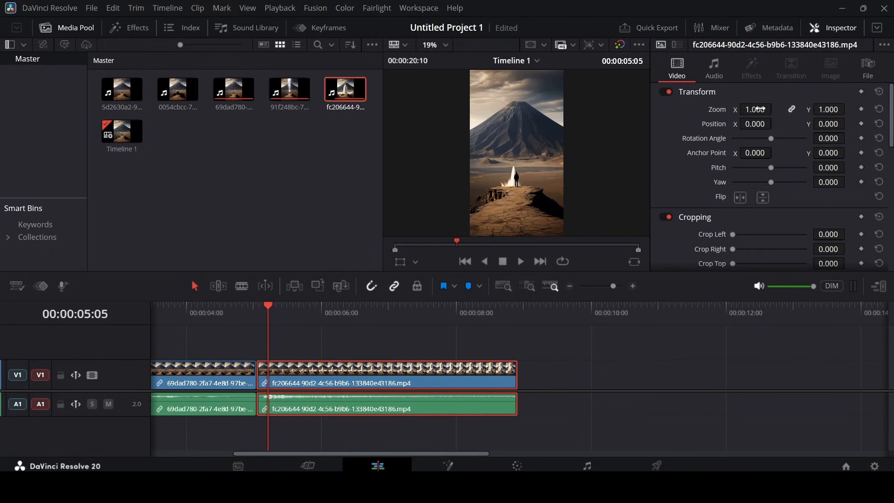
pyautogui.moveTo(757, 109); pyautogui.dragTo(776, 109)
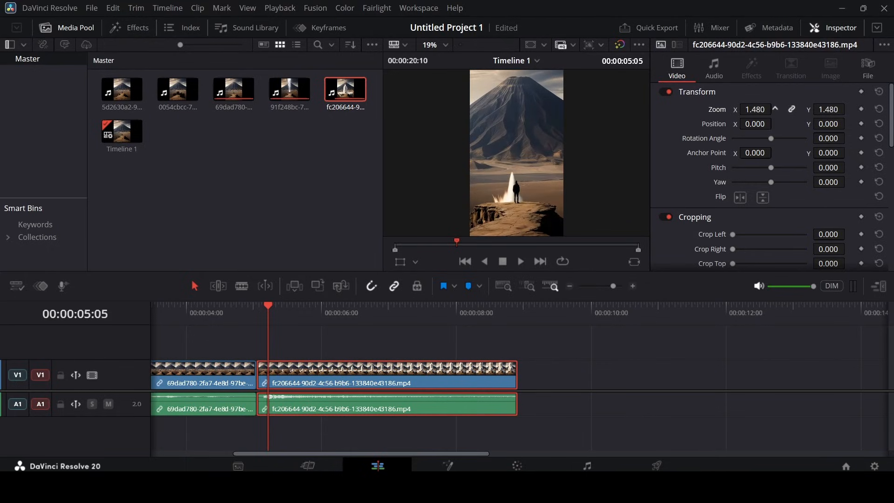
# Preview the cut into the geyser clip and set its zoom to 1.8
pyautogui.click(228, 312)
pyautogui.press('space')
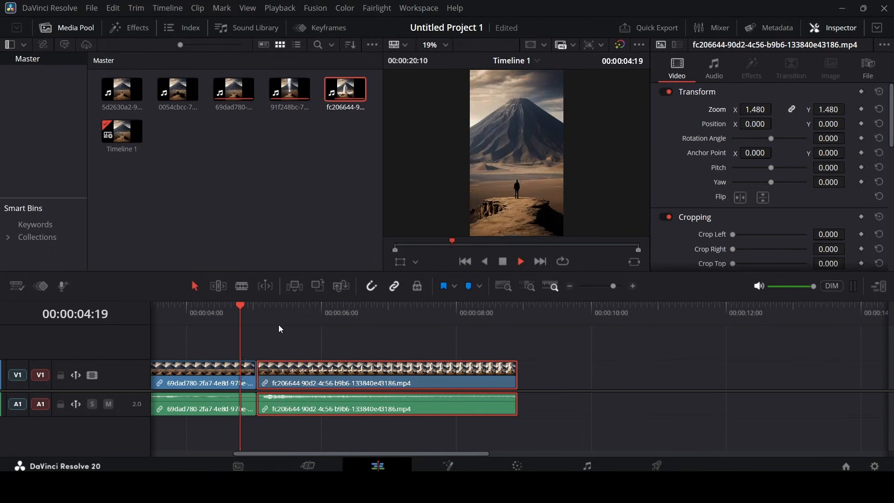
pyautogui.press('space')
pyautogui.click(257, 313)
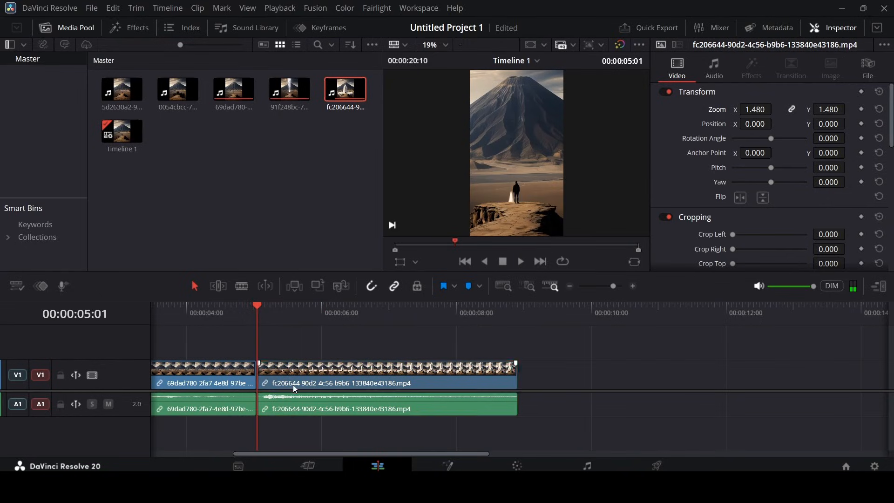
pyautogui.click(292, 384)
pyautogui.moveTo(766, 108); pyautogui.dragTo(810, 132)
pyautogui.click(766, 110)
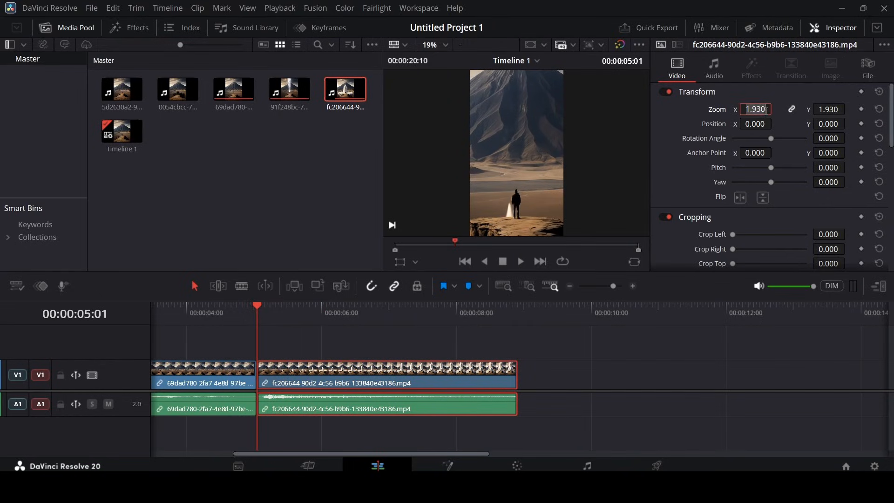
pyautogui.write('1.8')
pyautogui.press('Return')
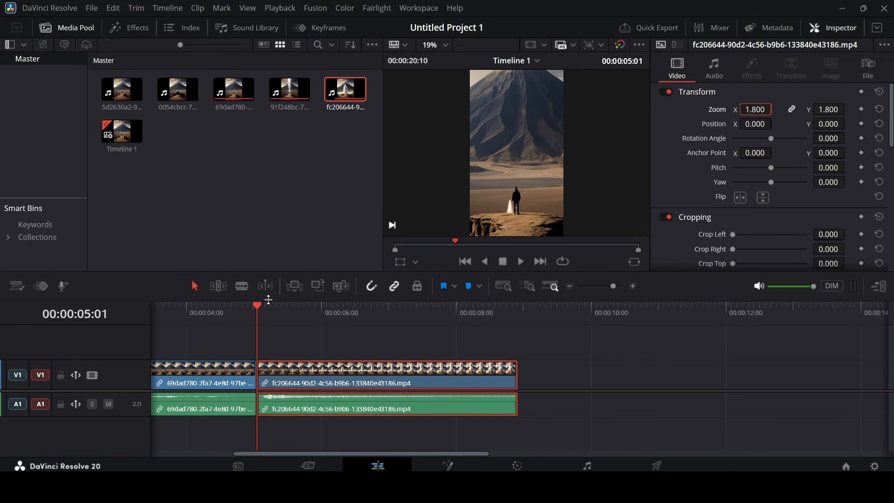
# Reorder the timeline so the 91f248bc eruption clip follows the first clip and the geyser clip comes after it
pyautogui.click(223, 309)
pyautogui.press('space')
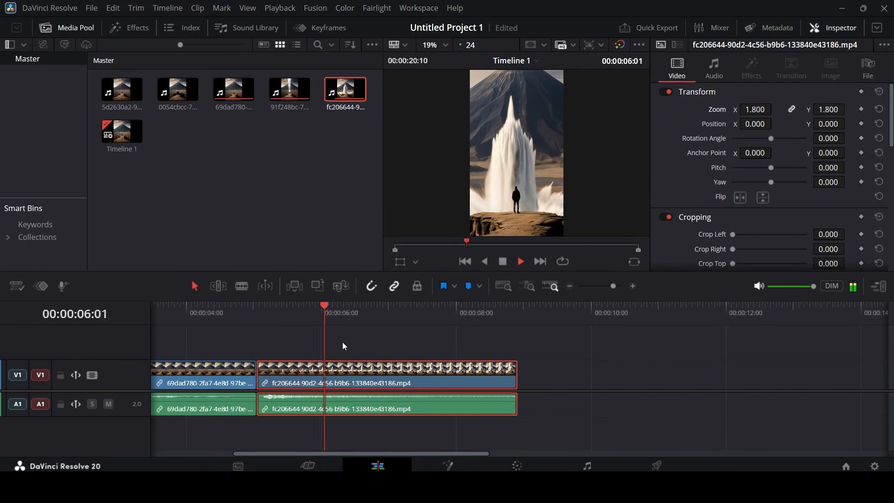
pyautogui.click(373, 342)
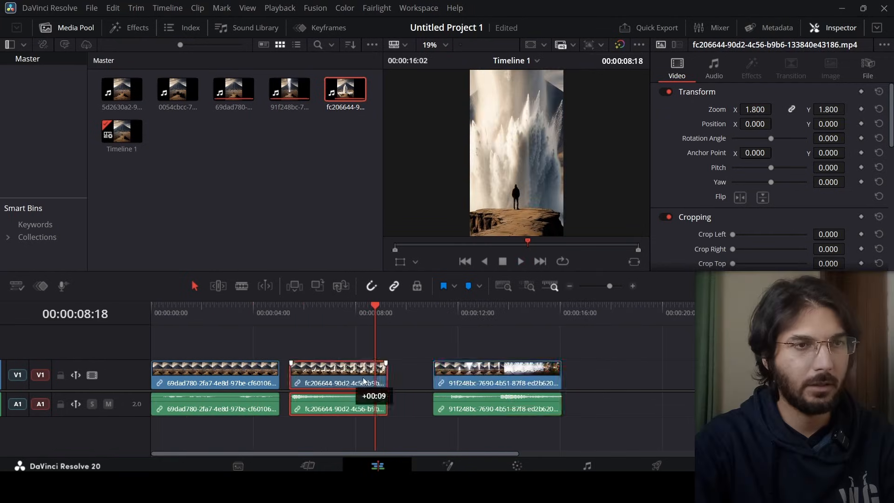
pyautogui.moveTo(365, 381); pyautogui.dragTo(666, 382)
pyautogui.moveTo(535, 382); pyautogui.dragTo(386, 382)
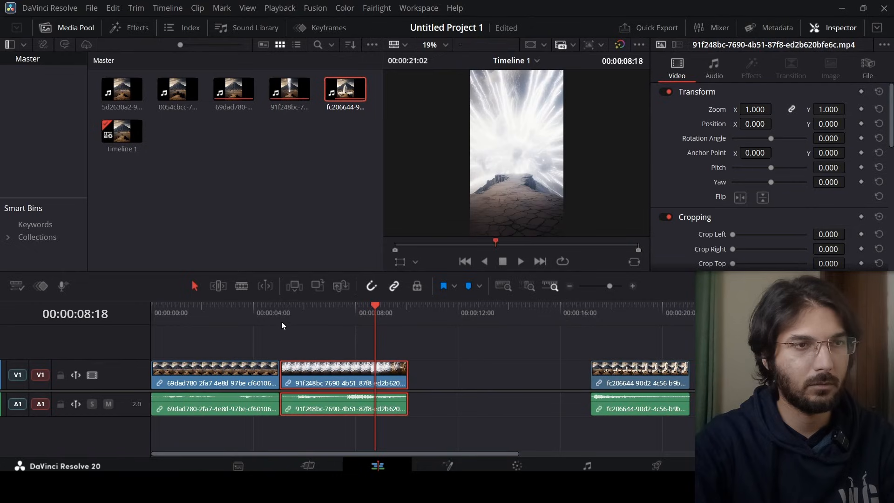
# Play back the assembled timeline from the eruption clip to the end
pyautogui.click(282, 311)
pyautogui.press('space')
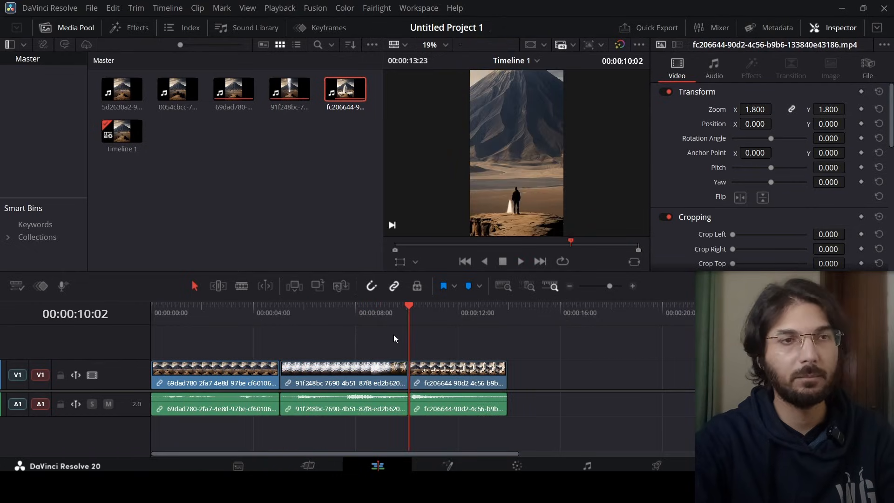
pyautogui.press('End')
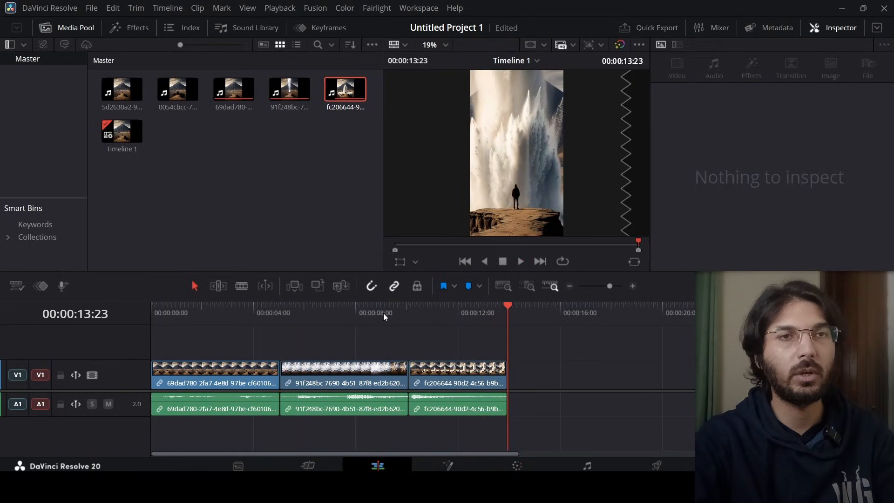
# Delete the fc206644 geyser clip from the end of the timeline
pyautogui.moveTo(383, 314); pyautogui.dragTo(398, 315)
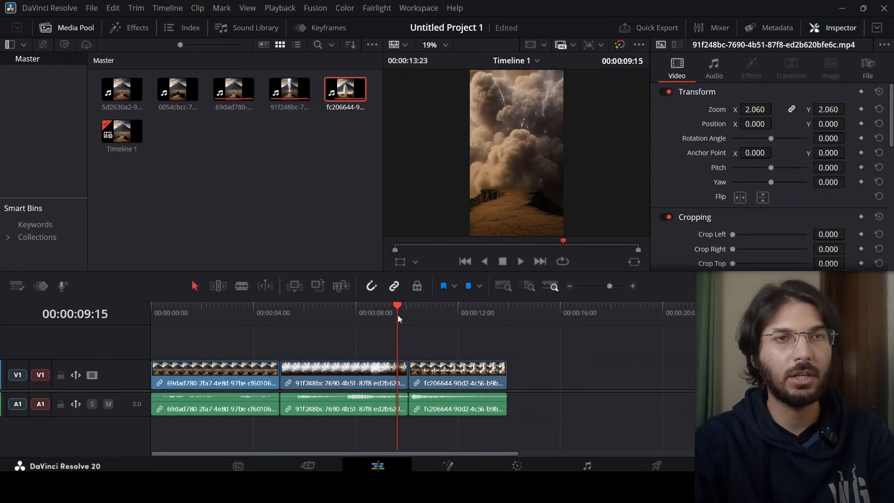
pyautogui.click(449, 383)
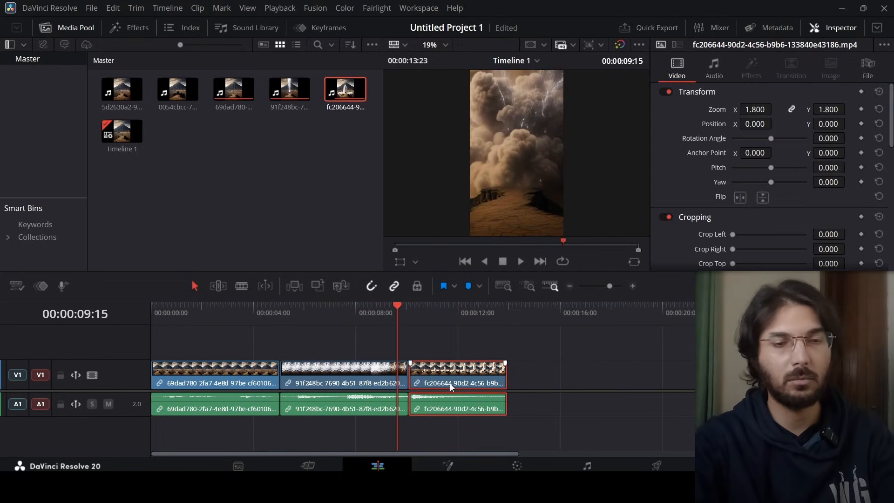
pyautogui.press('Delete')
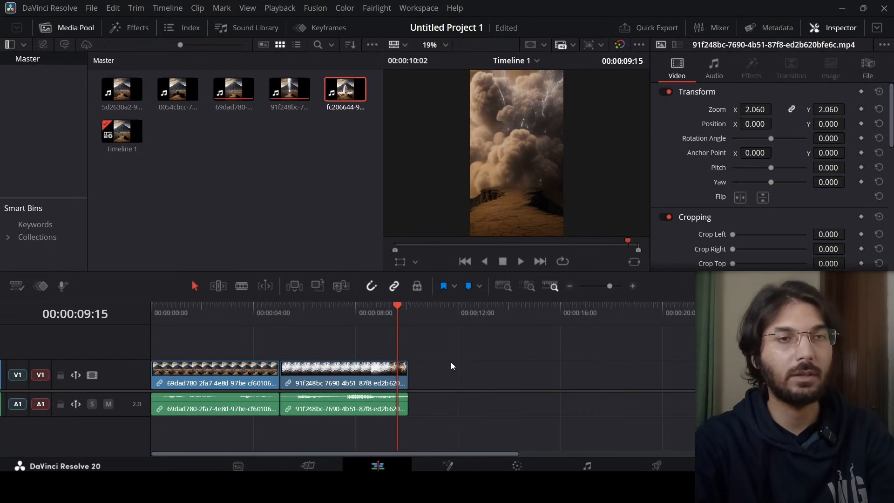
# Insert the 0054cbcc clip at the start of the timeline, remove the gap, and play from the beginning
pyautogui.click(180, 85)
pyautogui.moveTo(180, 85); pyautogui.dragTo(459, 375)
pyautogui.moveTo(218, 348); pyautogui.dragTo(660, 379)
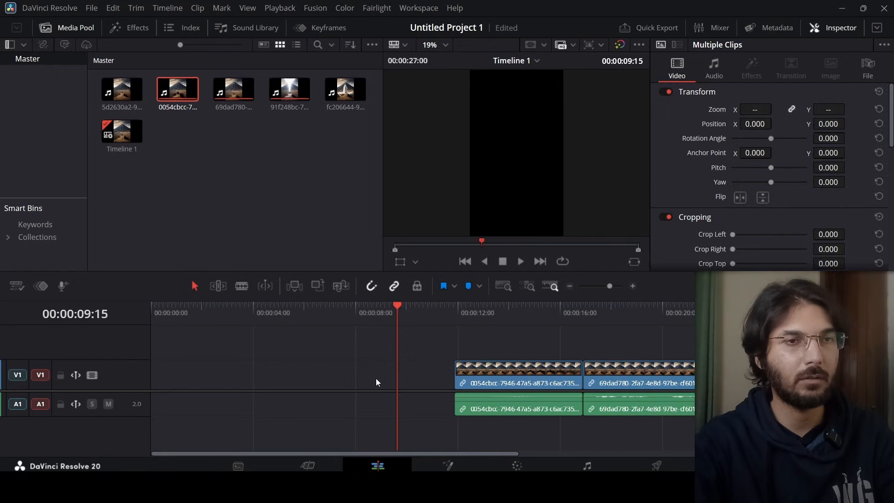
pyautogui.click(395, 383)
pyautogui.press('Delete')
pyautogui.press('Home')
pyautogui.press('space')
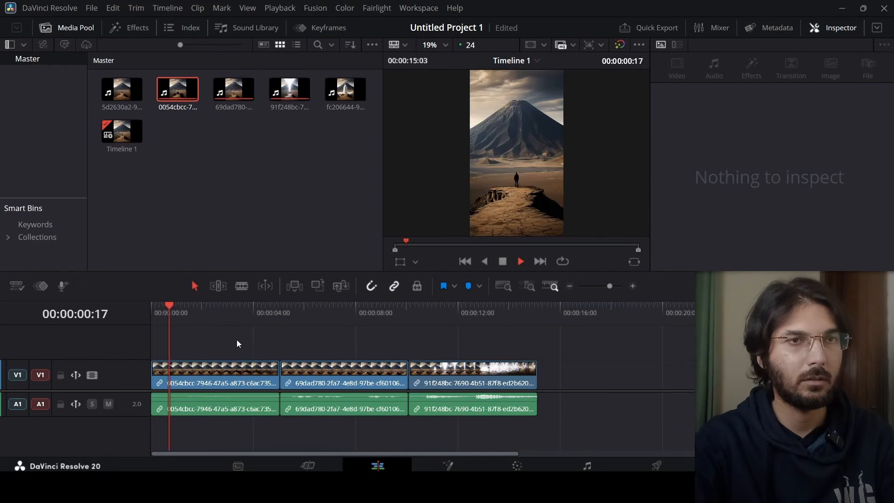
# Reverse the speed of the 0054cbcc opening clip with Change Clip Speed
pyautogui.click(249, 368)
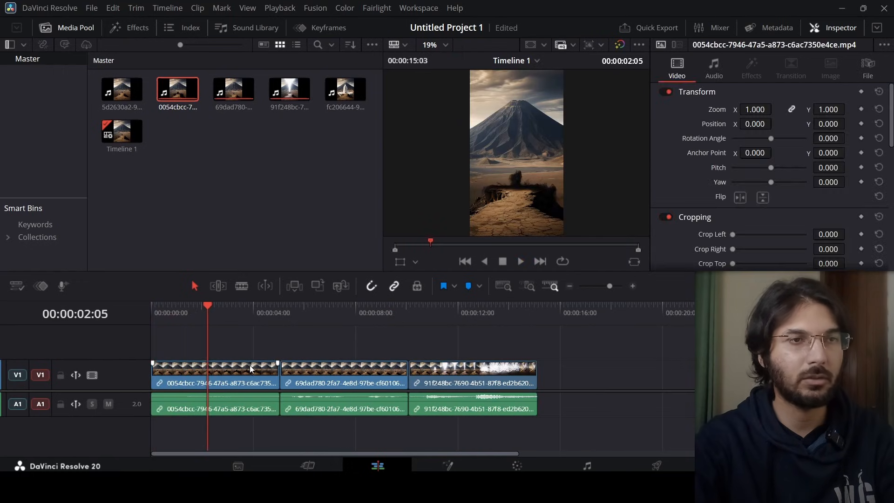
pyautogui.rightClick(250, 365)
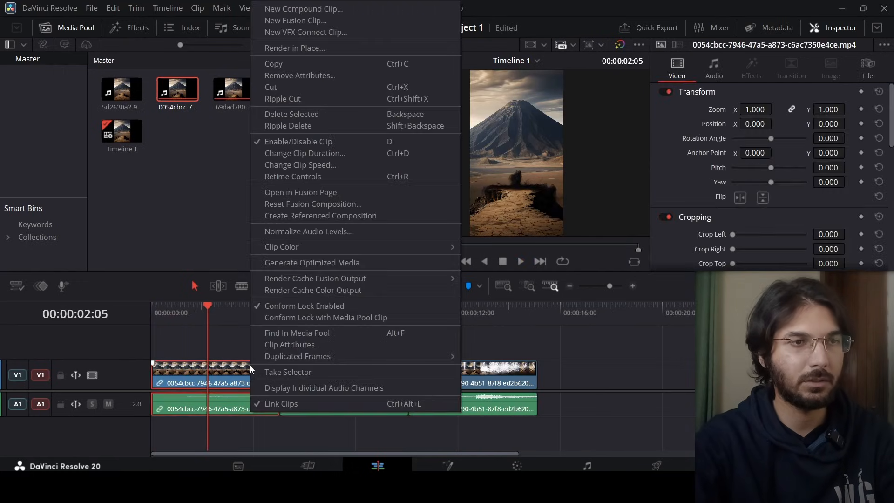
pyautogui.click(334, 169)
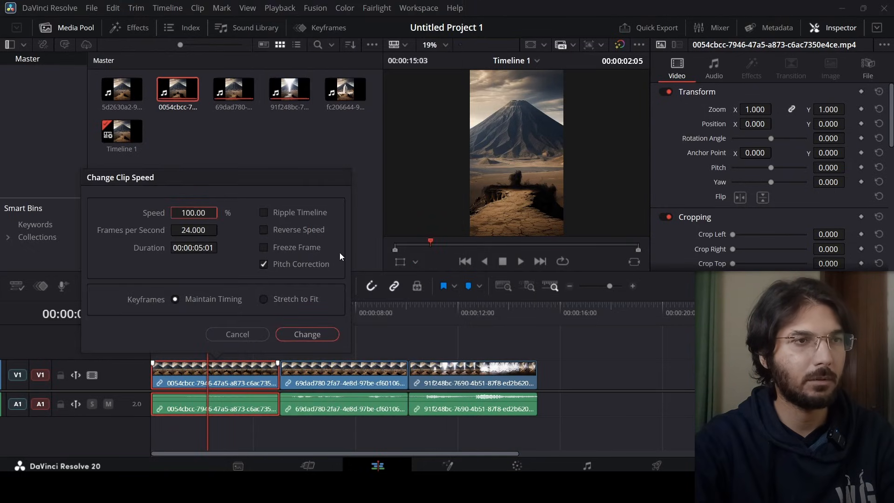
pyautogui.click(301, 230)
pyautogui.click(315, 333)
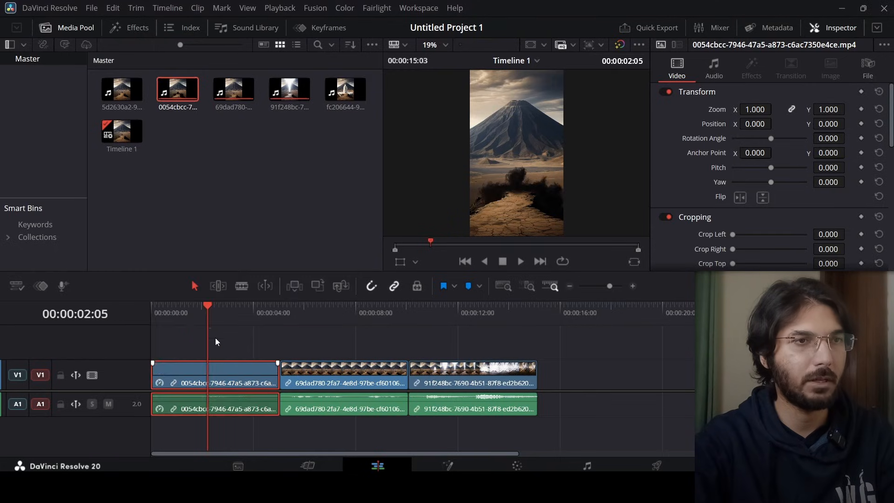
# Play back the reversed opening clip from the start of the timeline
pyautogui.click(152, 327)
pyautogui.press('space')
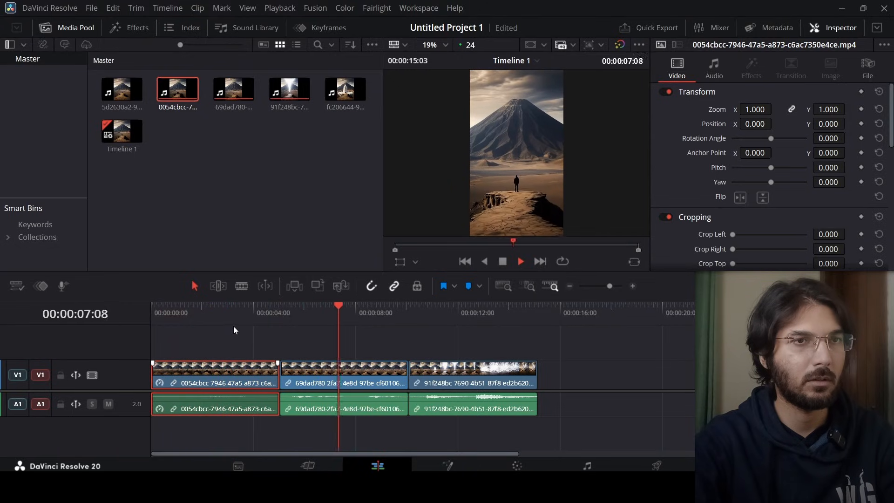
pyautogui.press('space')
pyautogui.click(250, 313)
pyautogui.press('space')
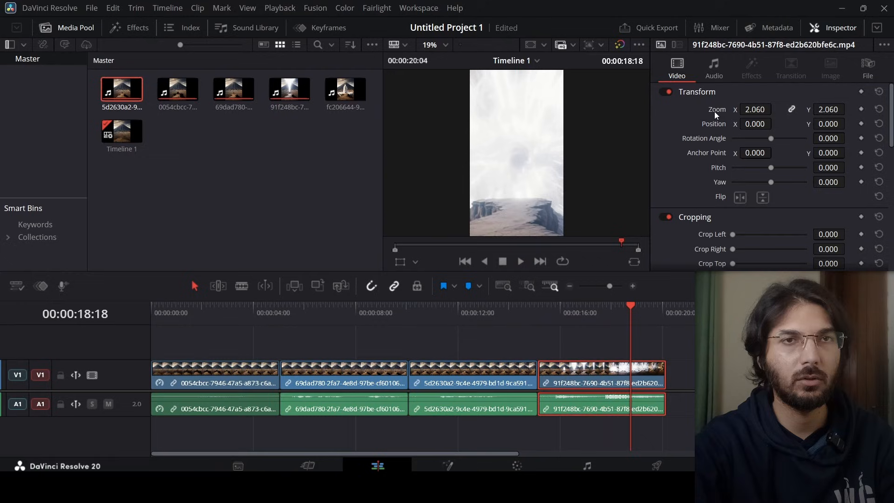
# Insert the 5d2630a2 clip before the 91f248bc eruption clip and play back across it
pyautogui.doubleClick(714, 111)
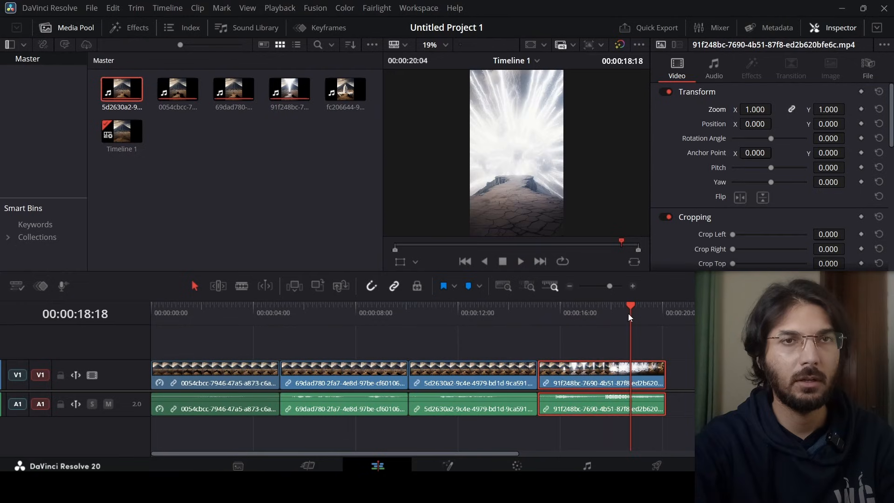
pyautogui.click(511, 324)
pyautogui.press('space')
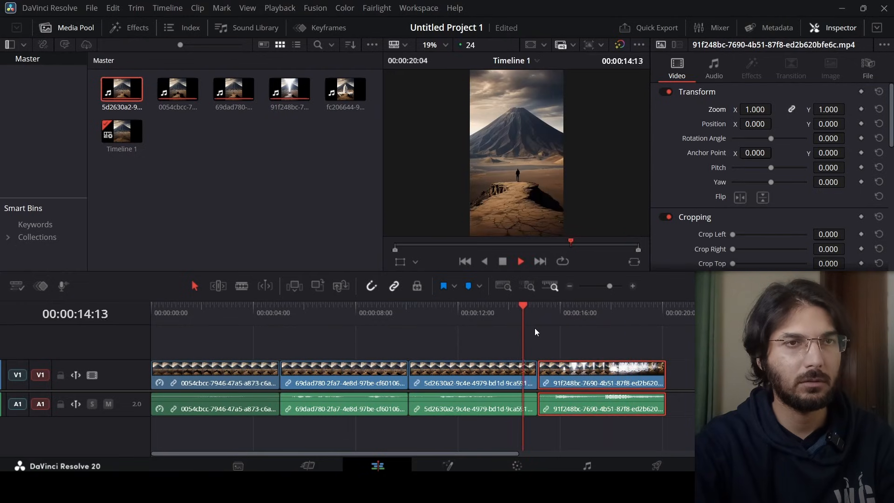
pyautogui.press('space')
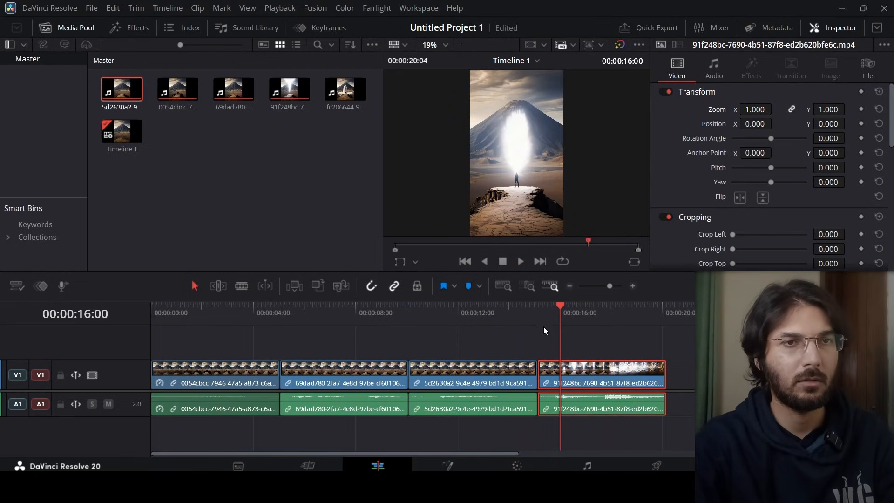
# Scrub through the rearranged sequence to the end of the timeline
pyautogui.click(546, 343)
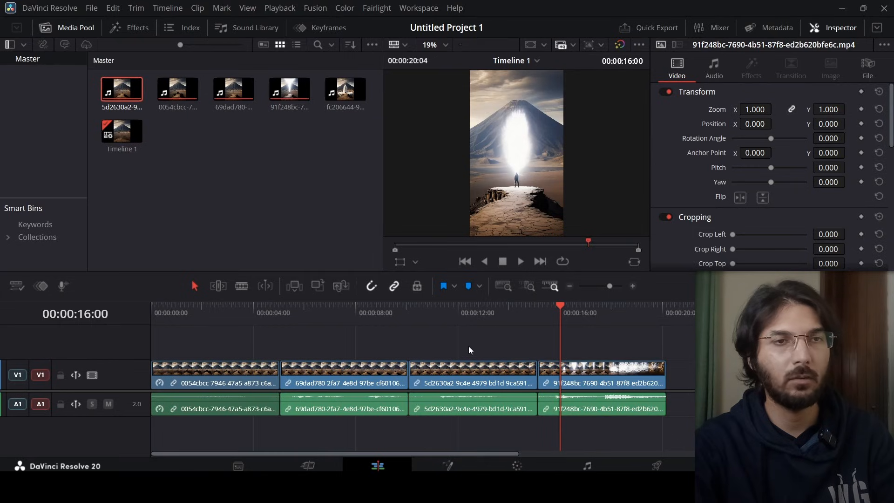
pyautogui.moveTo(431, 314)
pyautogui.mouseDown()
pyautogui.moveTo(440, 314)
pyautogui.moveTo(426, 315)
pyautogui.mouseUp()
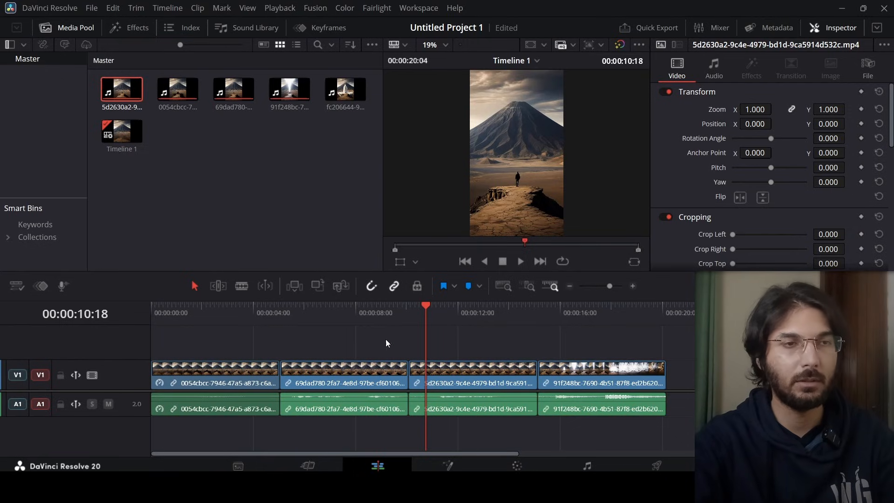
pyautogui.moveTo(694, 321); pyautogui.dragTo(653, 323)
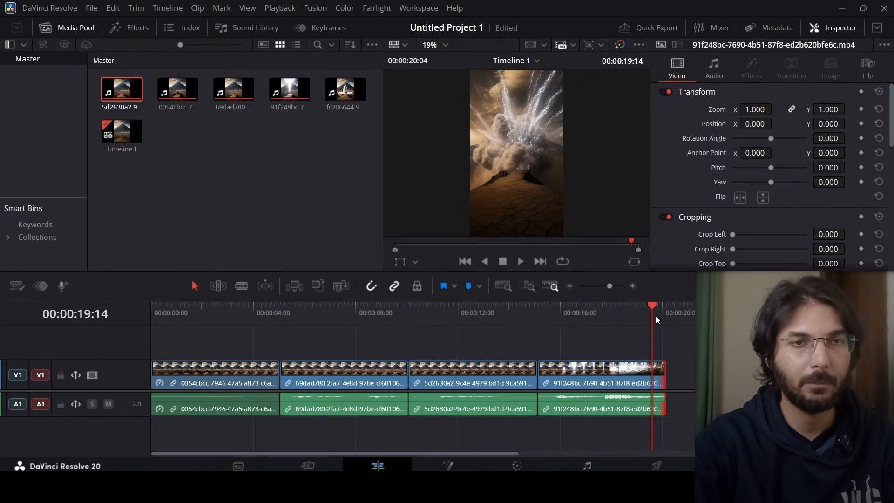
pyautogui.moveTo(656, 315); pyautogui.dragTo(657, 314)
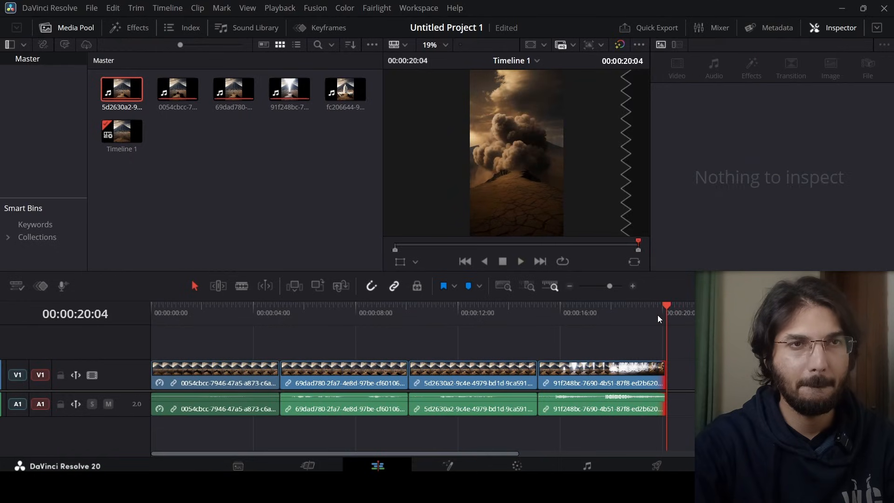
# Add a Text title after the last clip reading "When Fire Forgot How to Burn"
pyautogui.click(122, 28)
pyautogui.click(35, 102)
pyautogui.click(32, 86)
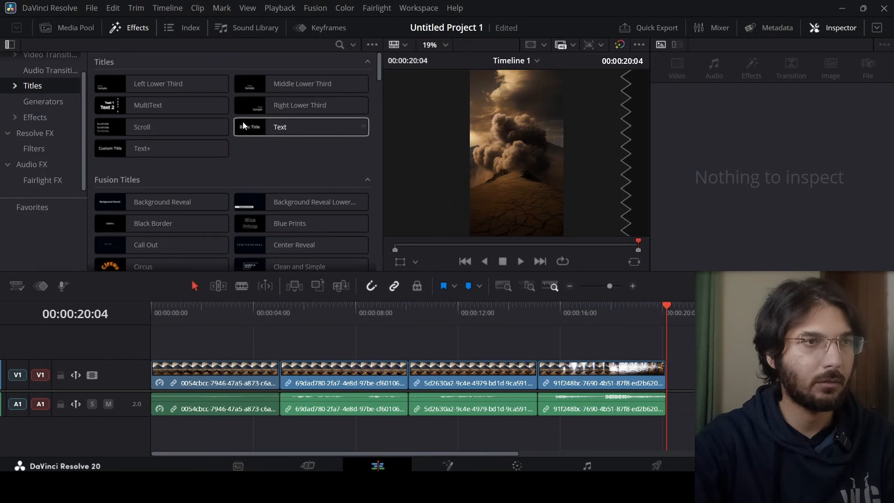
pyautogui.moveTo(242, 123); pyautogui.dragTo(714, 370)
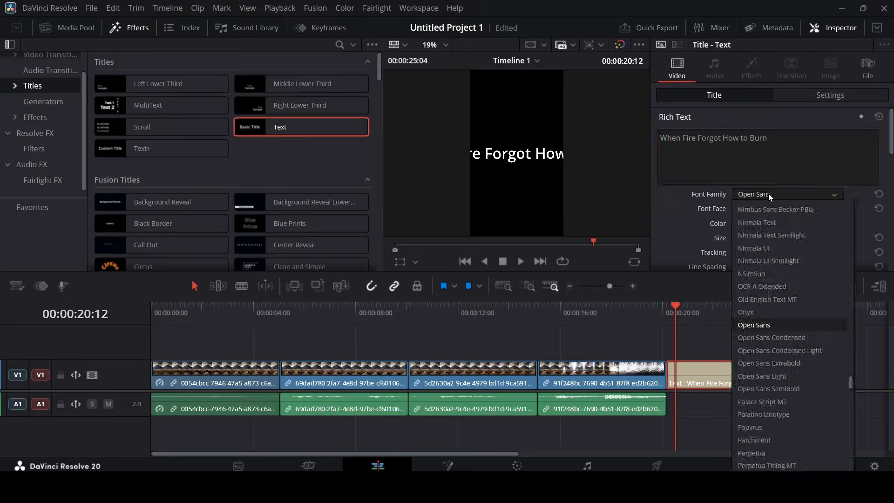
pyautogui.moveTo(792, 373); pyautogui.dragTo(740, 373)
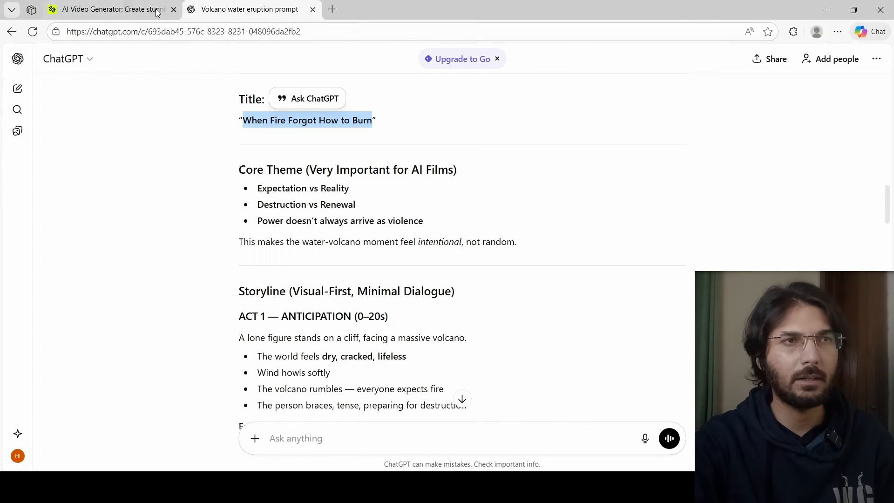
# Copy the Scene 1 video prompt from ChatGPT and paste it into the Higgsfield prompt field
pyautogui.click(107, 10)
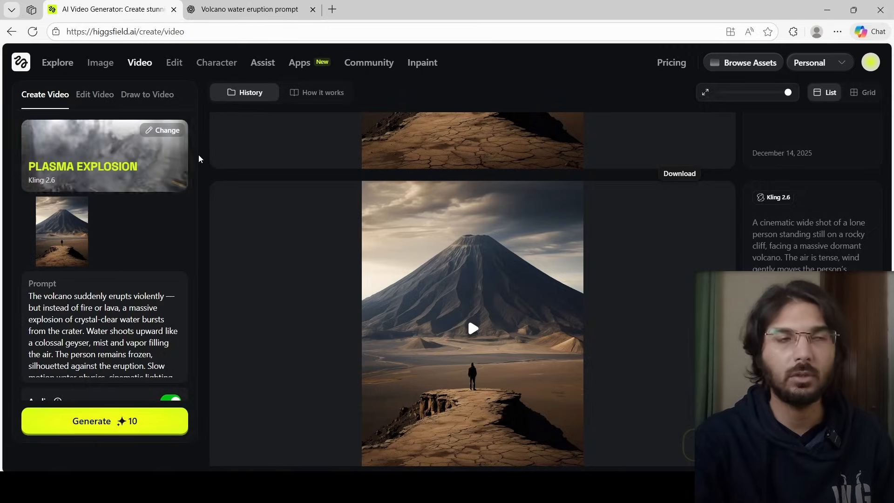
pyautogui.click(252, 5)
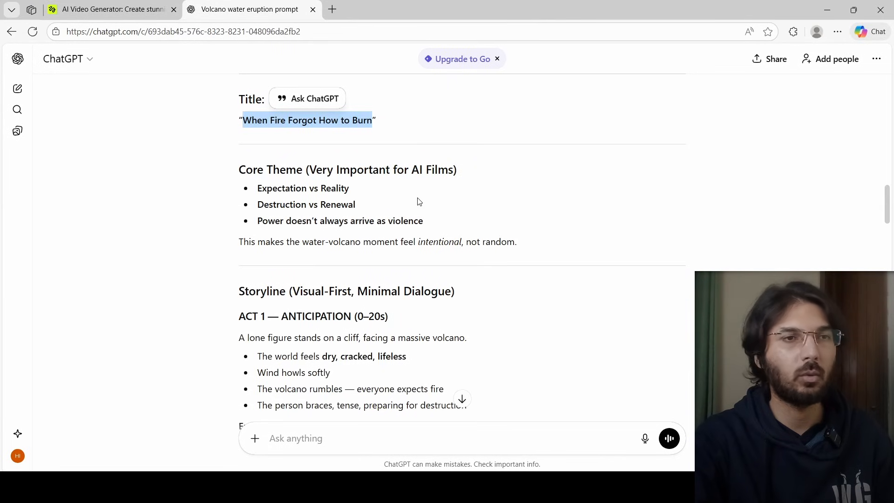
pyautogui.scroll(4, 468, 297)
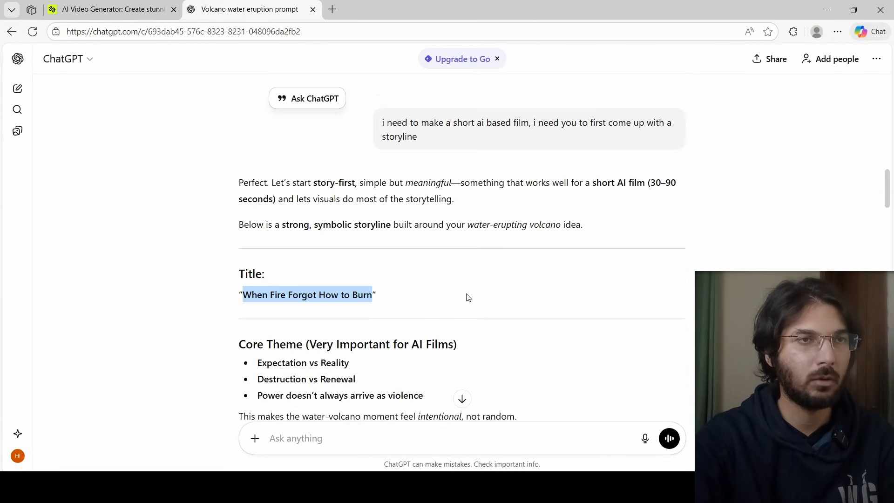
pyautogui.rightClick(316, 311)
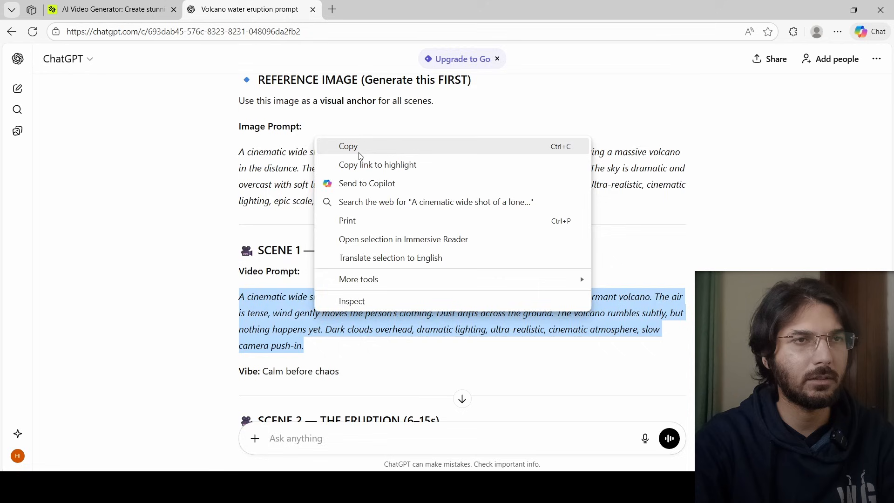
pyautogui.click(349, 147)
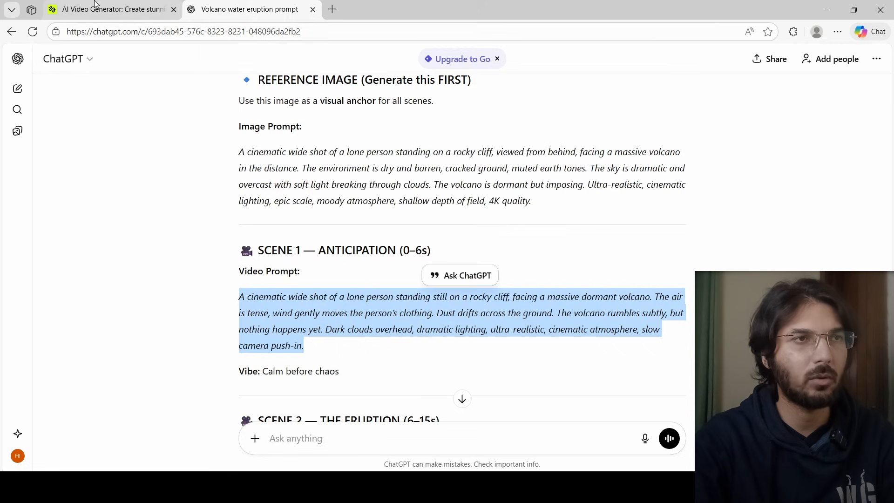
pyautogui.click(112, 10)
pyautogui.hotkey('ctrl', 'a')
pyautogui.hotkey('ctrl', 'v')
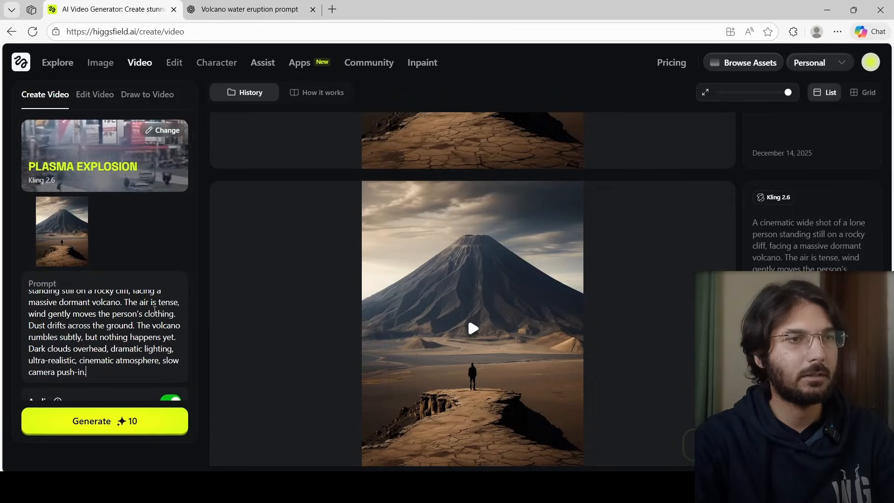
# Change the motion preset to Aerial Pullback and generate the video
pyautogui.click(163, 129)
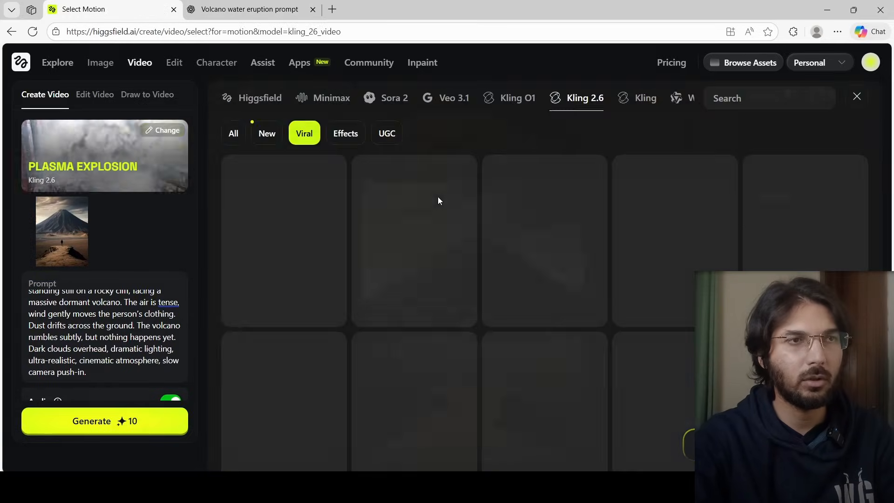
pyautogui.click(233, 133)
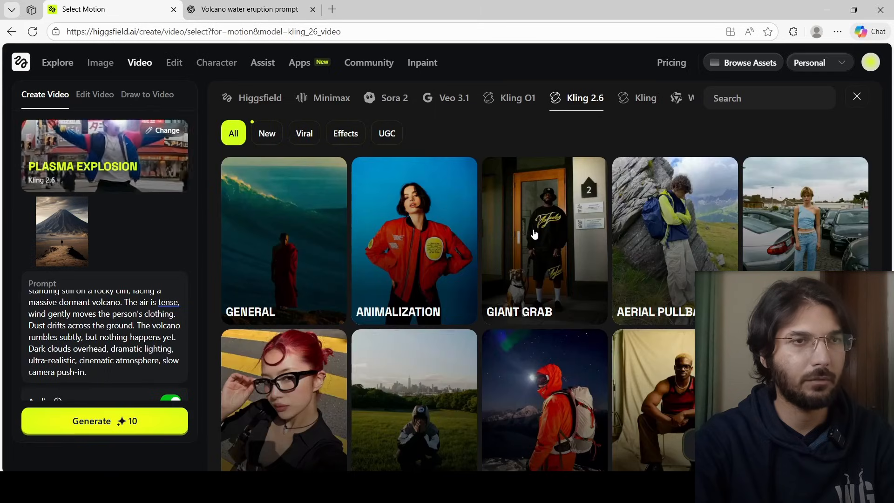
pyautogui.click(676, 209)
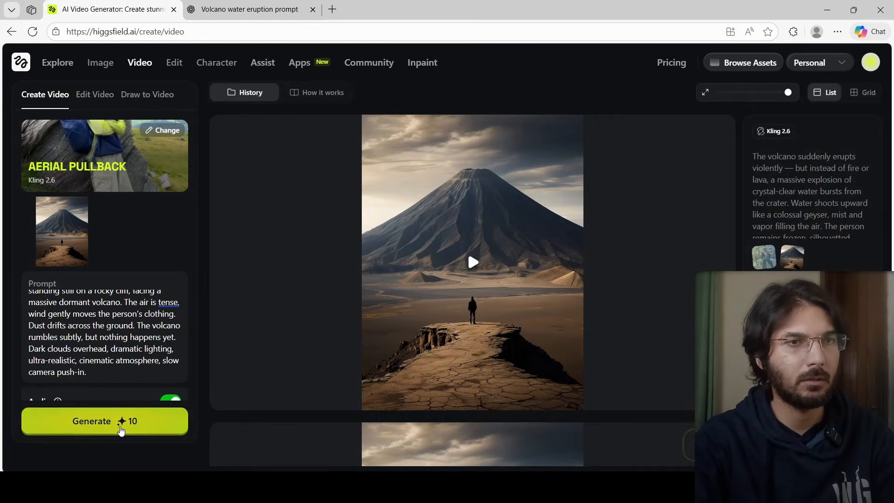
pyautogui.click(120, 429)
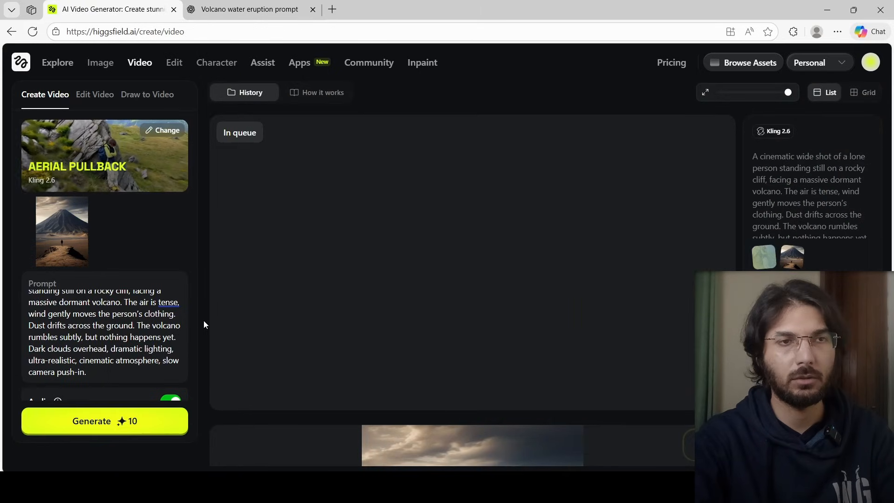
# Play the generated Aerial Pullback video and download it
pyautogui.click(473, 262)
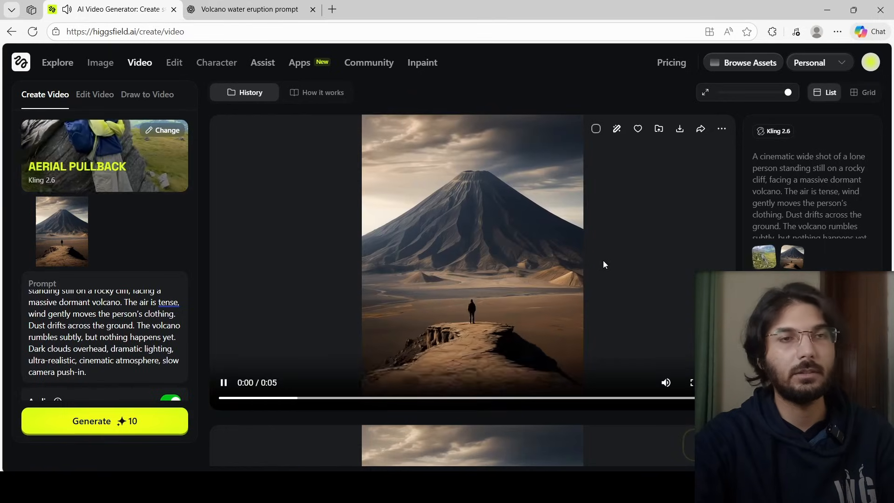
pyautogui.click(603, 258)
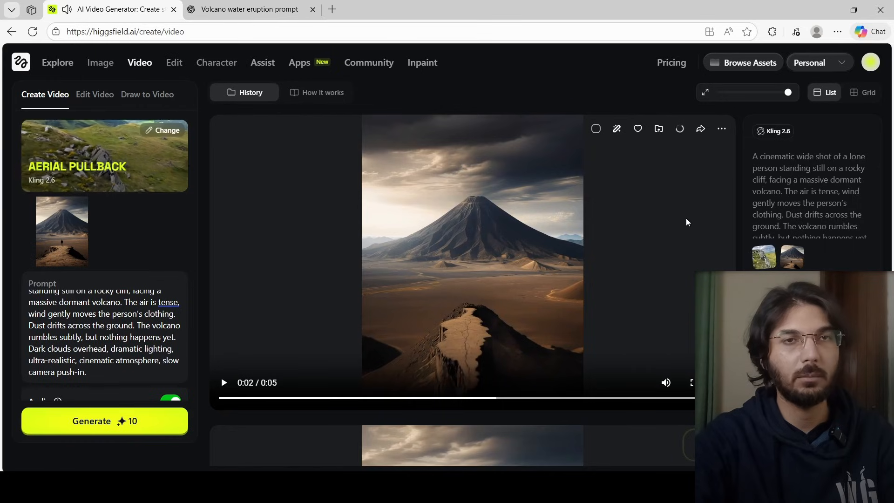
pyautogui.click(659, 128)
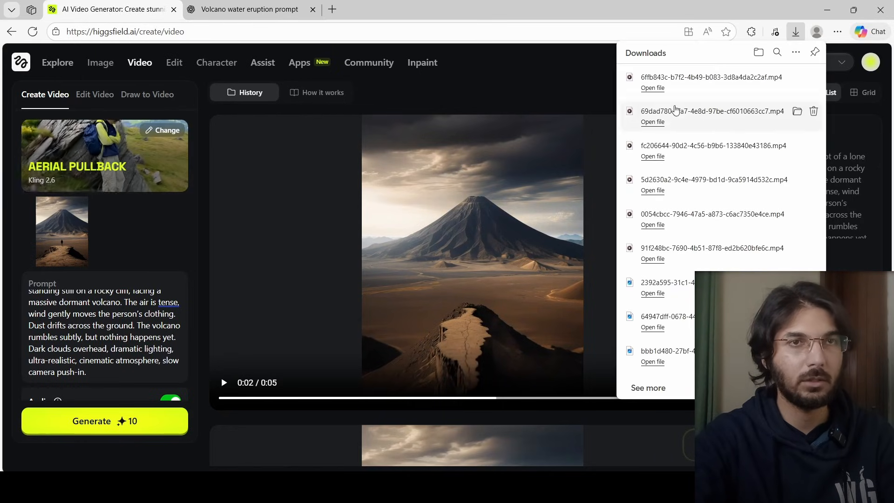
# Drag the downloaded 6ffb843c clip into DaVinci Resolve's timeline and scrub to it
pyautogui.moveTo(673, 145); pyautogui.dragTo(702, 409)
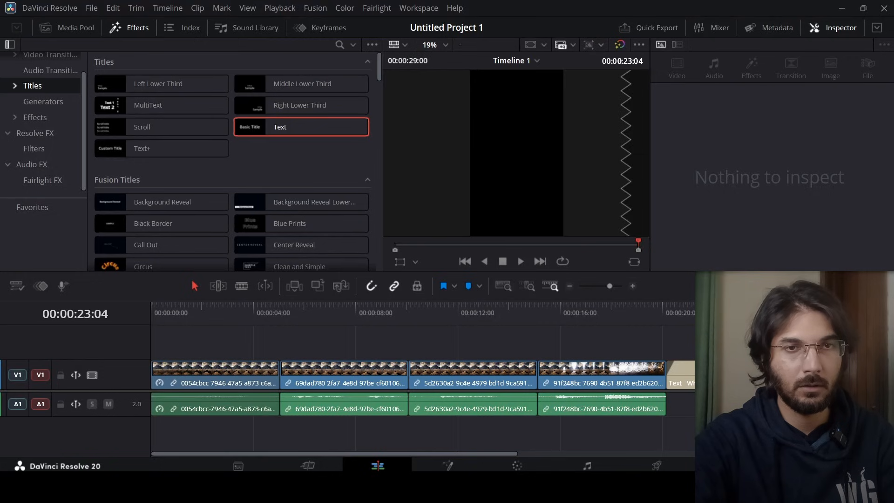
pyautogui.moveTo(236, 321); pyautogui.dragTo(411, 316)
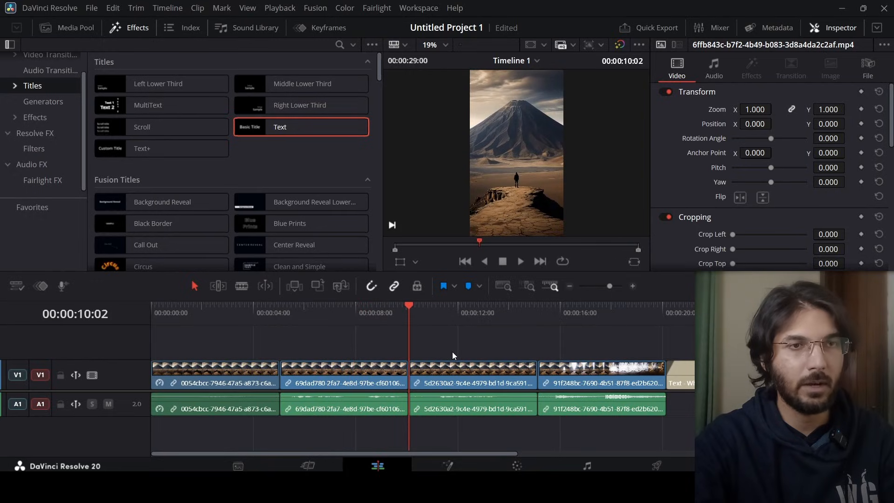
# Delete the empty gap before the 6ffb843c clip so the clips close up, and play the timeline from there
pyautogui.scroll(-3, 452, 352)
pyautogui.moveTo(265, 345); pyautogui.dragTo(486, 389)
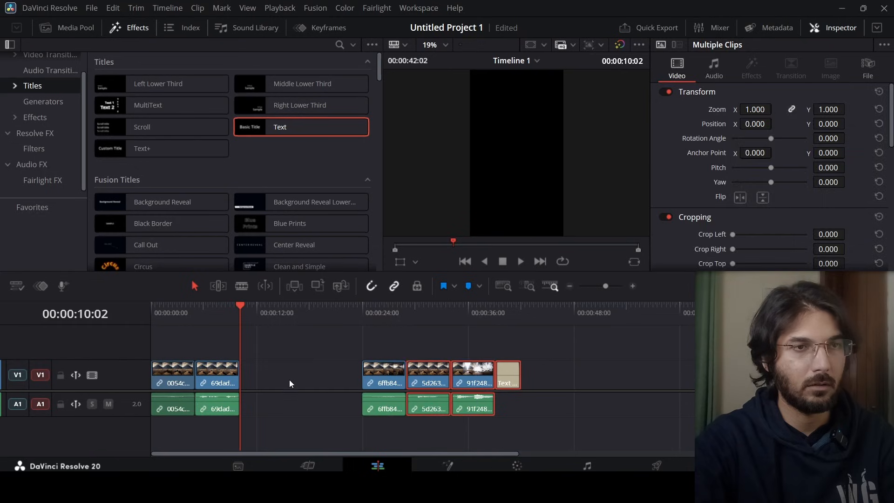
pyautogui.click(290, 382)
pyautogui.press('Delete')
pyautogui.click(219, 316)
pyautogui.press('space')
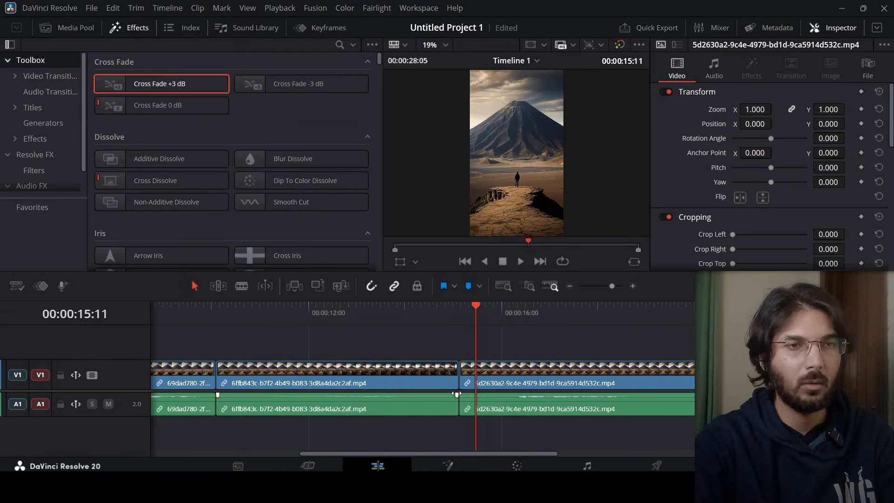
# Add a short audio fade at the cut between the 6ffb843c and 5d2630a2 clips and play it back
pyautogui.moveTo(455, 400)
pyautogui.mouseDown()
pyautogui.moveTo(447, 399)
pyautogui.moveTo(459, 397)
pyautogui.mouseUp()
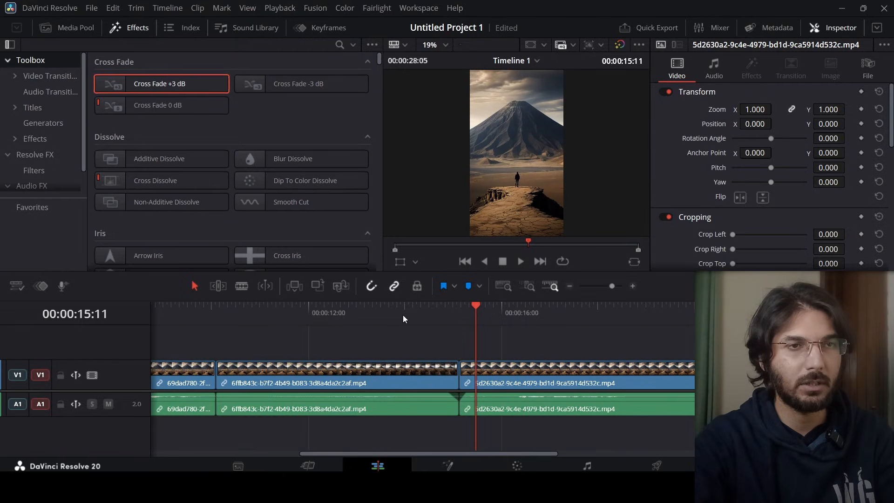
pyautogui.click(409, 312)
pyautogui.press('space')
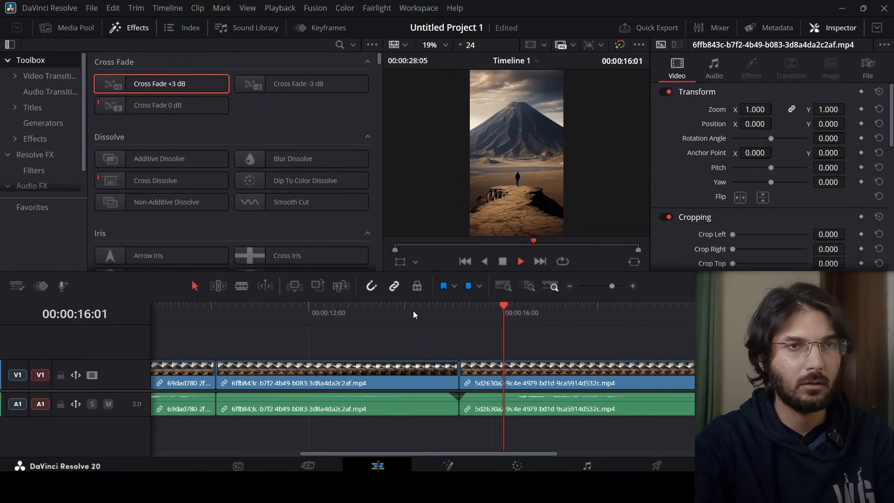
pyautogui.press('space')
pyautogui.press('XF86AudioRaiseVolume')
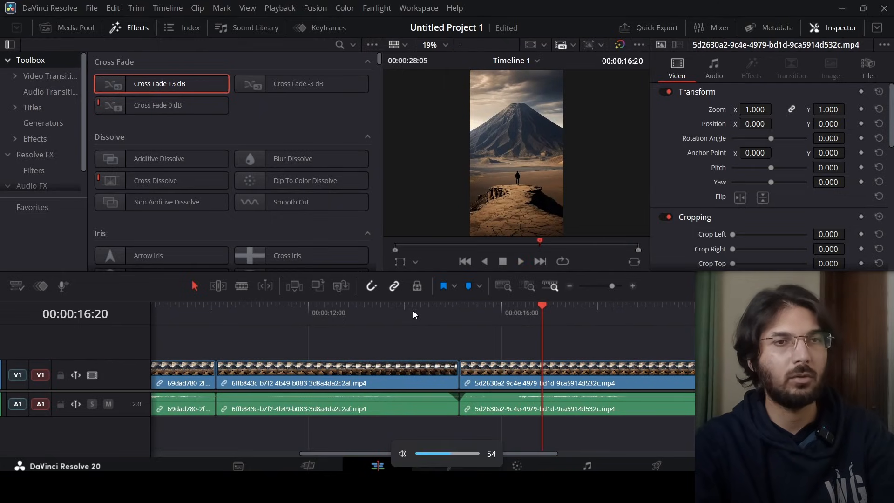
pyautogui.press('XF86AudioRaiseVolume')
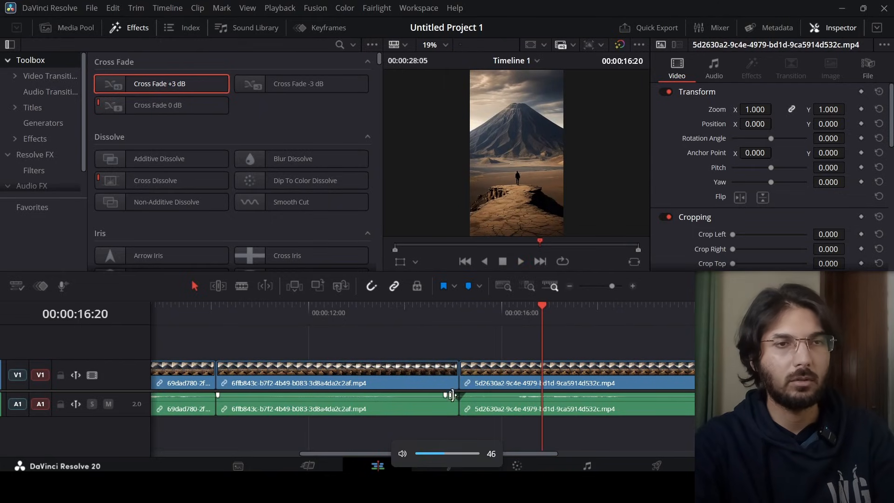
# Set an audio fade-out of about 4 frames on the 6ffb843c clip and a fade-in on the 5d2630a2 clip
pyautogui.moveTo(448, 395); pyautogui.dragTo(455, 396)
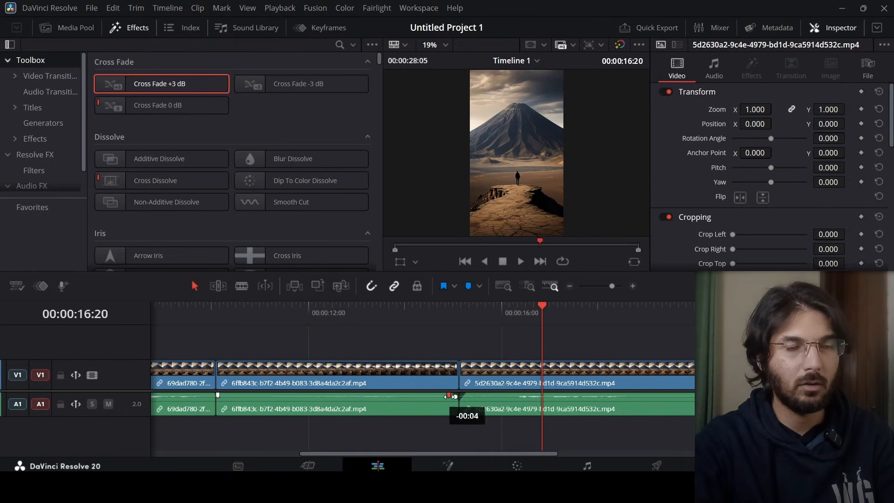
pyautogui.click(437, 309)
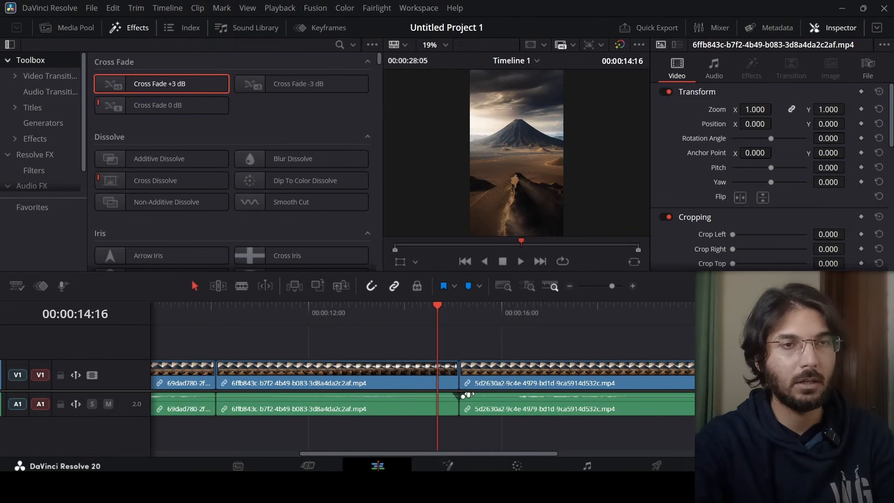
pyautogui.moveTo(462, 396); pyautogui.dragTo(472, 395)
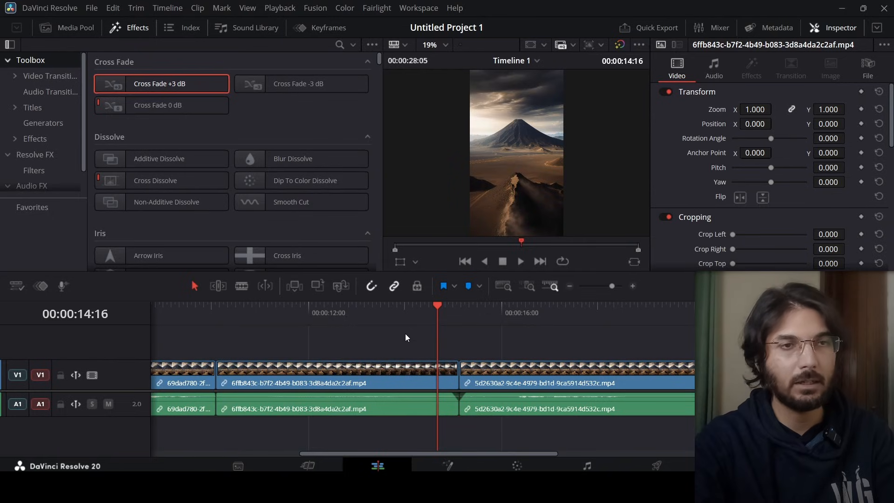
pyautogui.click(403, 309)
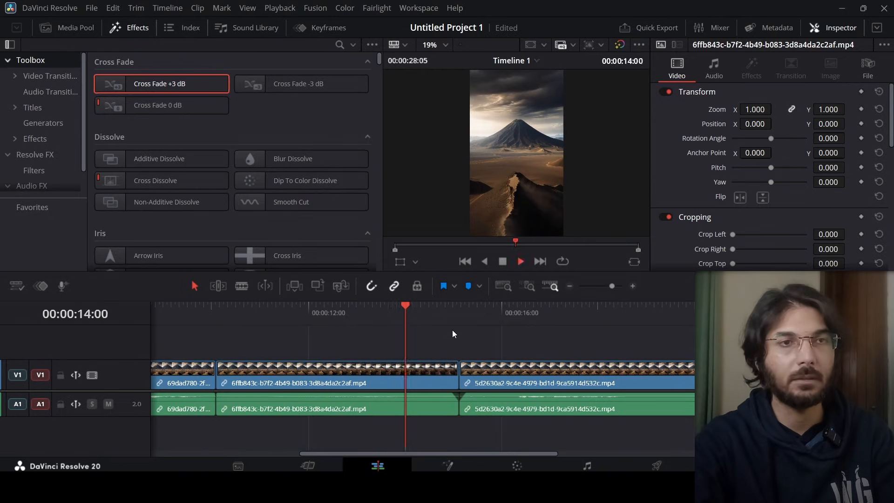
# Play the cut into the 91f248 clip, then return to the timeline start and zoom out to view all clips
pyautogui.click(689, 311)
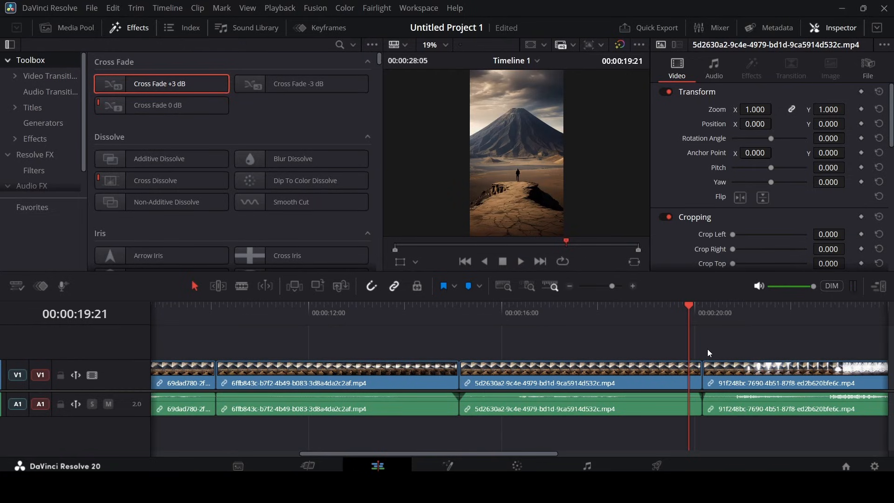
pyautogui.press('space')
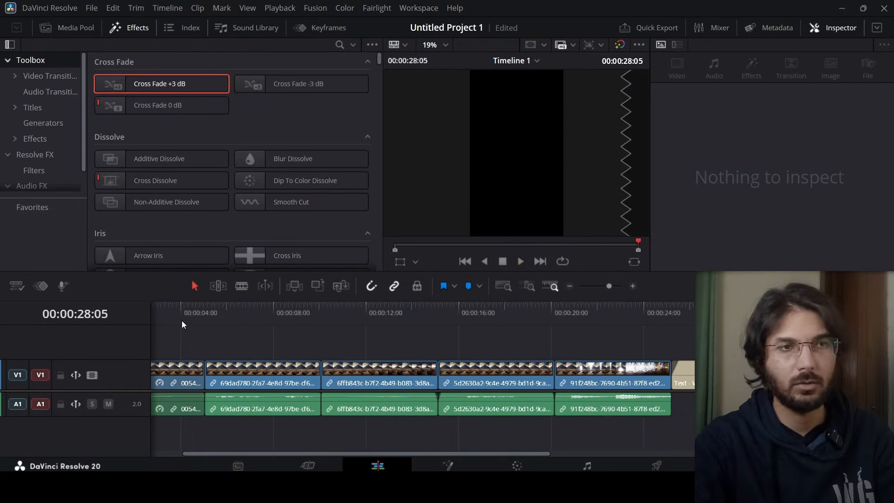
pyautogui.press('Home')
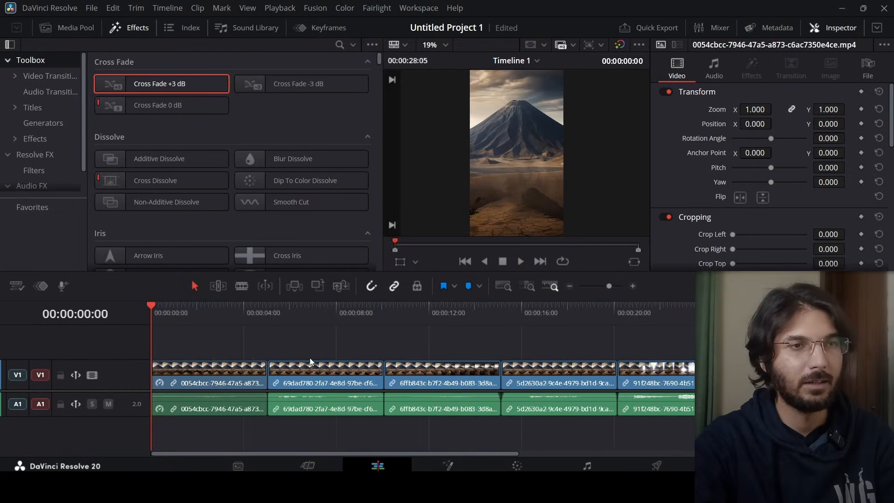
pyautogui.scroll(-5, 311, 358)
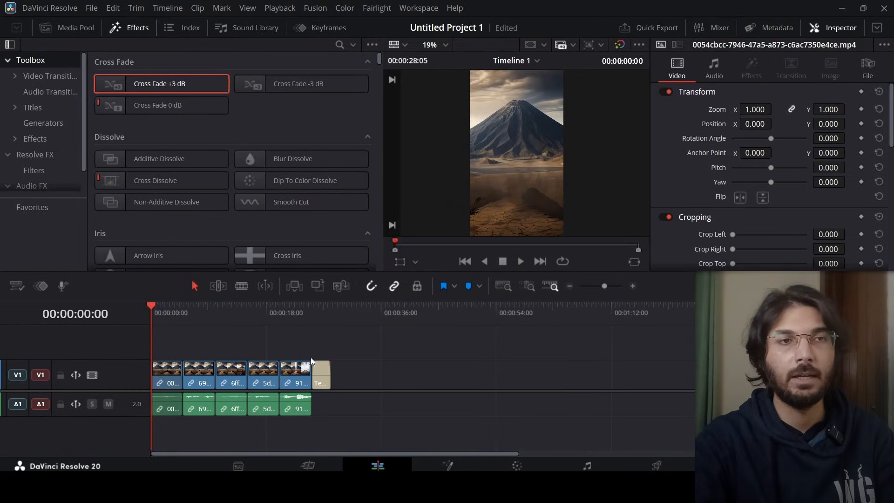